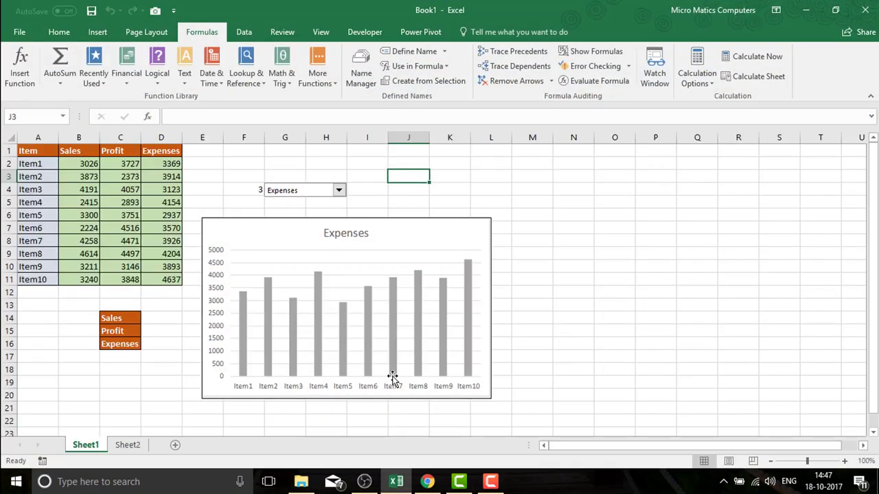
Cycle the example chart's drop-down through Sales and Profit, then back to Expenses
{"action": "left_click", "coordinate": [582, 201]}
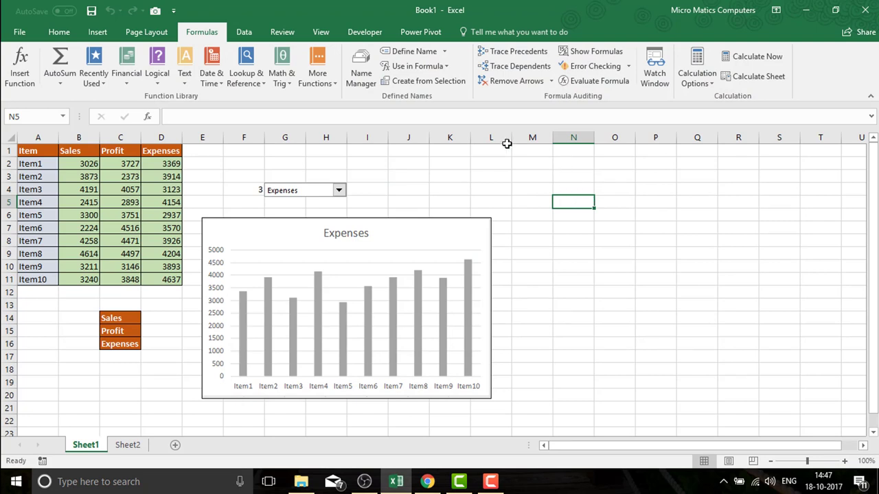
{"action": "left_click", "coordinate": [339, 190]}
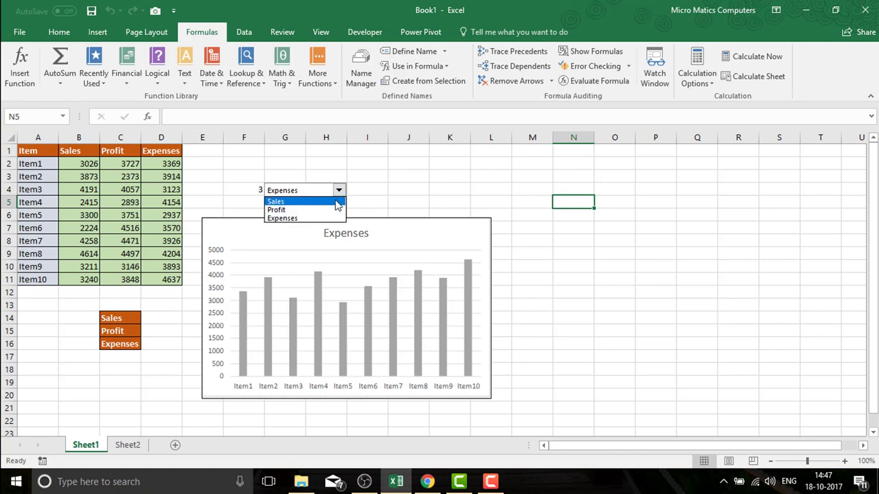
{"action": "left_click", "coordinate": [337, 205]}
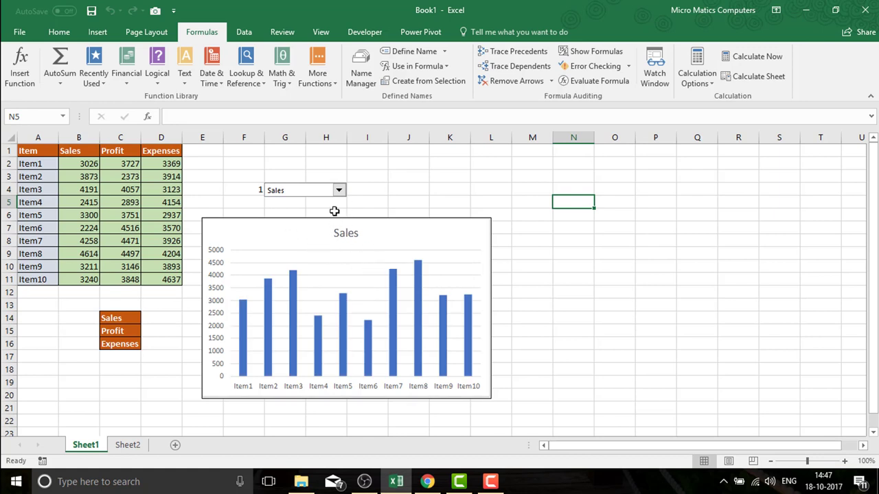
{"action": "left_click", "coordinate": [339, 191]}
{"action": "left_click", "coordinate": [317, 209]}
{"action": "left_click", "coordinate": [339, 191]}
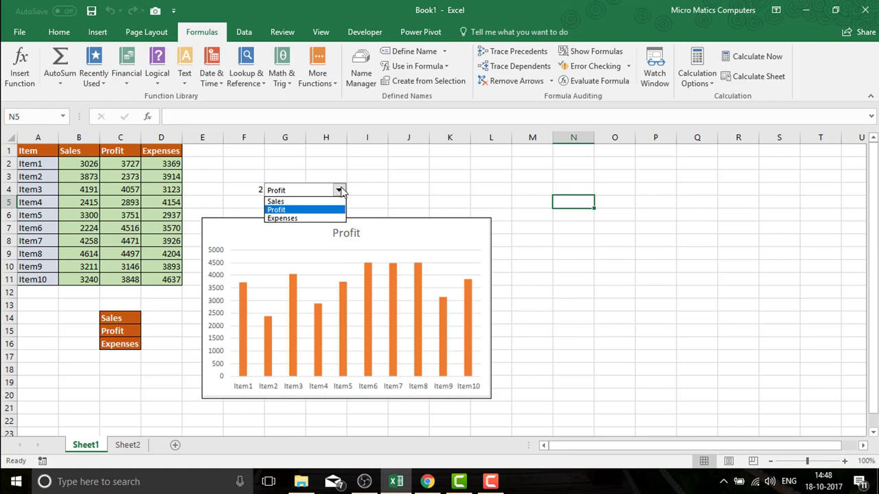
{"action": "left_click", "coordinate": [319, 216]}
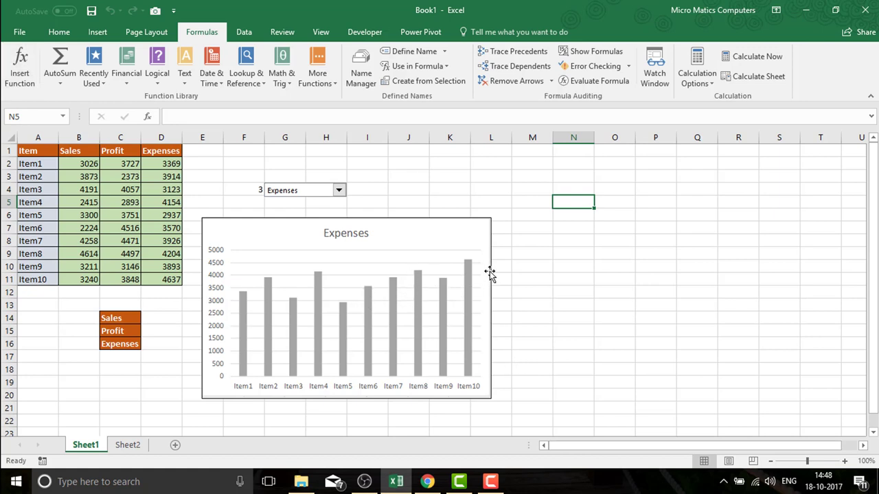
Copy the A1:D11 Item/Sales/Profit/Expenses table into the new Book2 workbook and reselect it
{"action": "left_click_drag", "start_coordinate": [40, 153], "coordinate": [162, 273]}
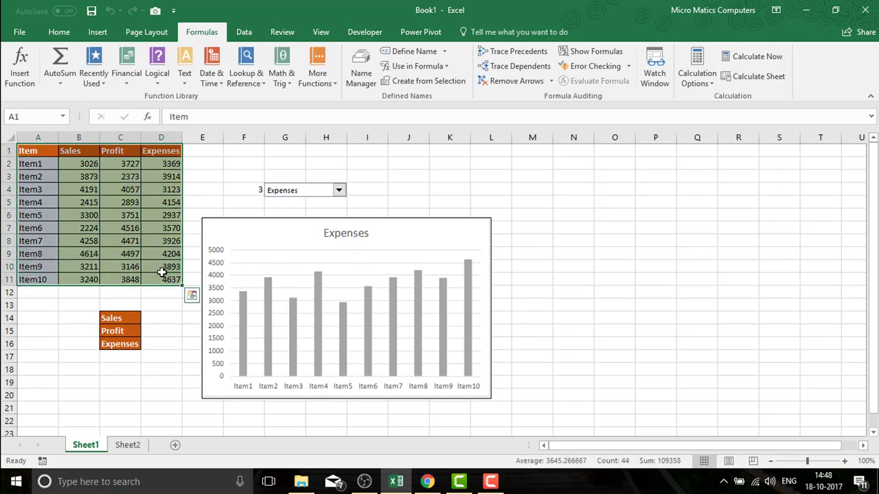
{"action": "key", "text": "ctrl+c"}
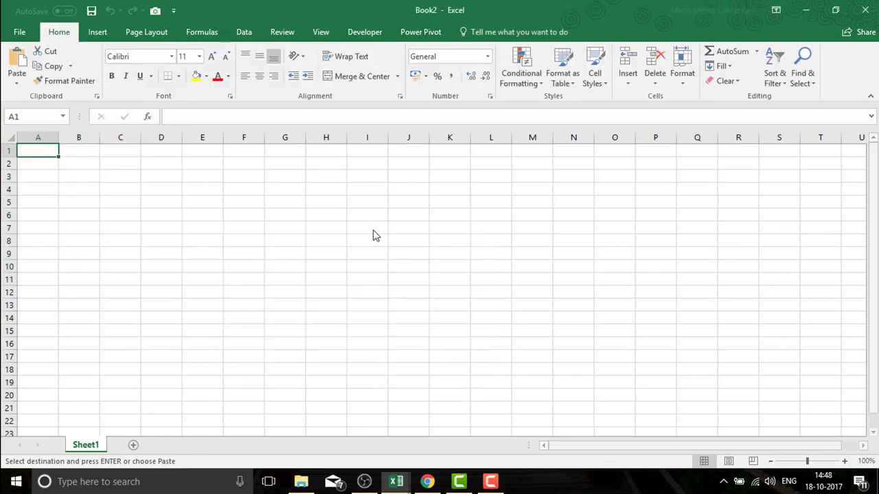
{"action": "key", "text": "ctrl+v"}
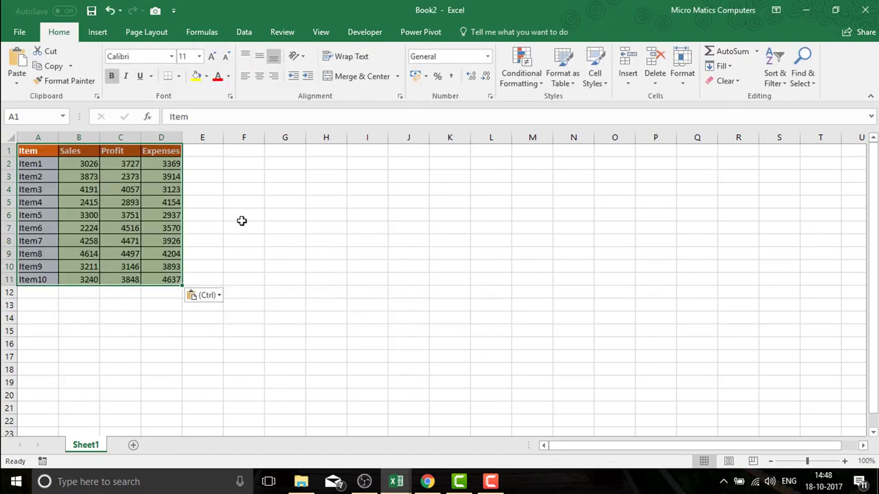
{"action": "left_click", "coordinate": [251, 279]}
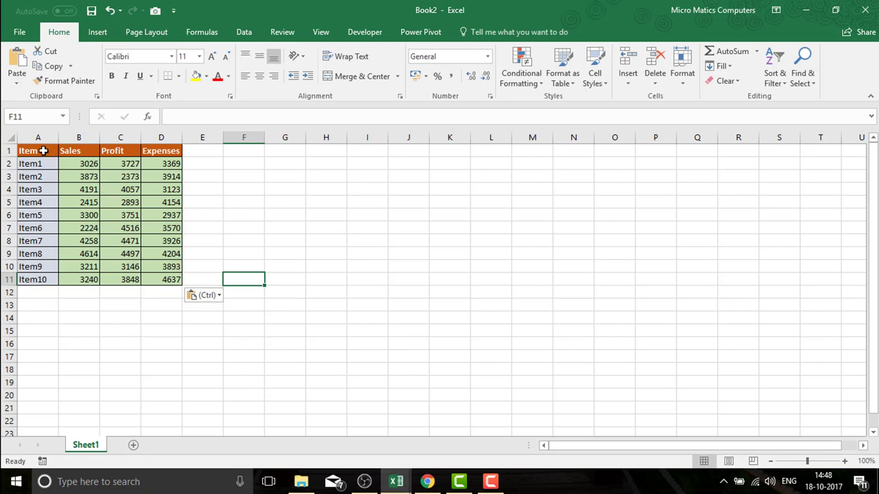
{"action": "mouse_move", "coordinate": [43, 150]}
{"action": "left_mouse_down"}
{"action": "mouse_move", "coordinate": [154, 203]}
{"action": "mouse_move", "coordinate": [153, 278]}
{"action": "left_mouse_up"}
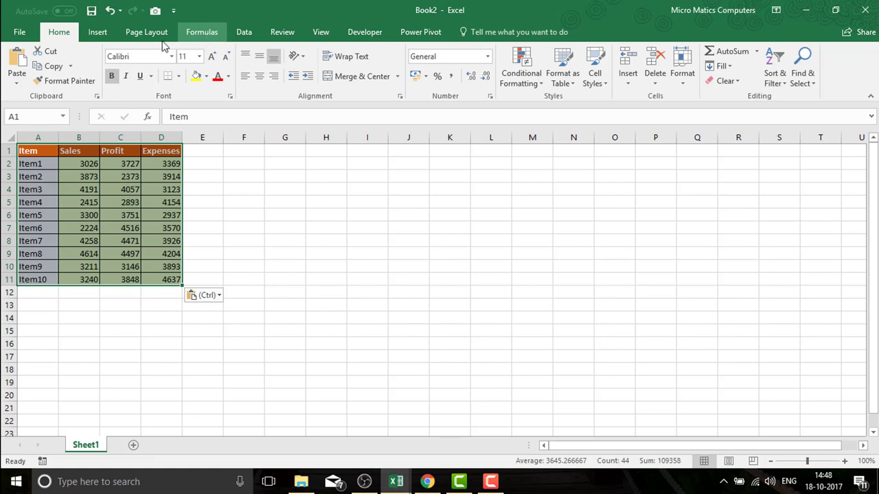
Insert a clustered column chart of the table, delete its legend, and cut it from Sheet1
{"action": "key", "text": "alt+n"}
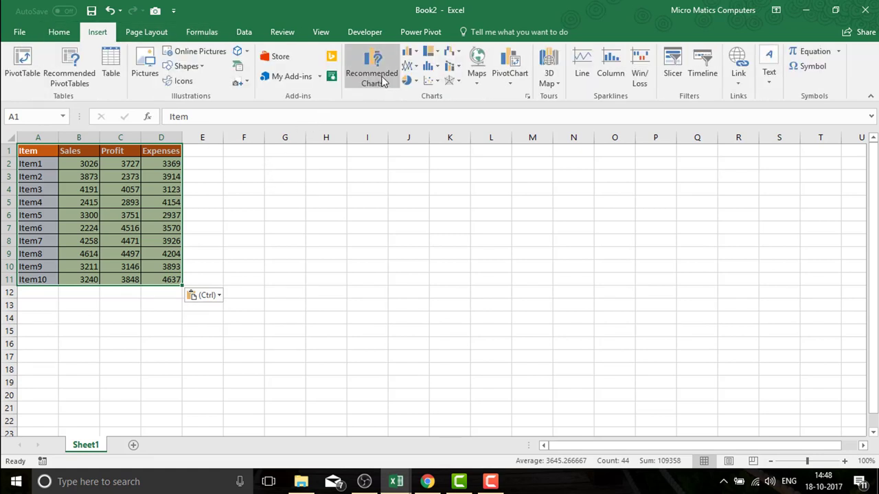
{"action": "left_click", "coordinate": [410, 53]}
{"action": "left_click", "coordinate": [418, 91]}
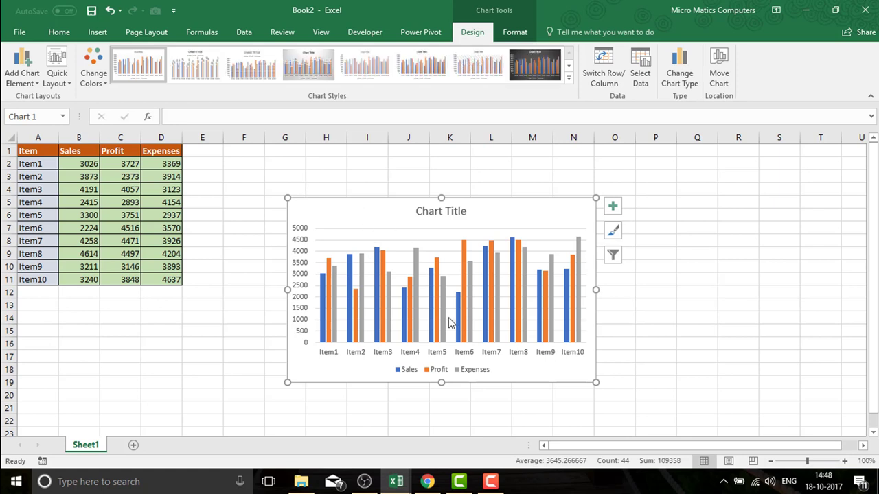
{"action": "left_click", "coordinate": [411, 374]}
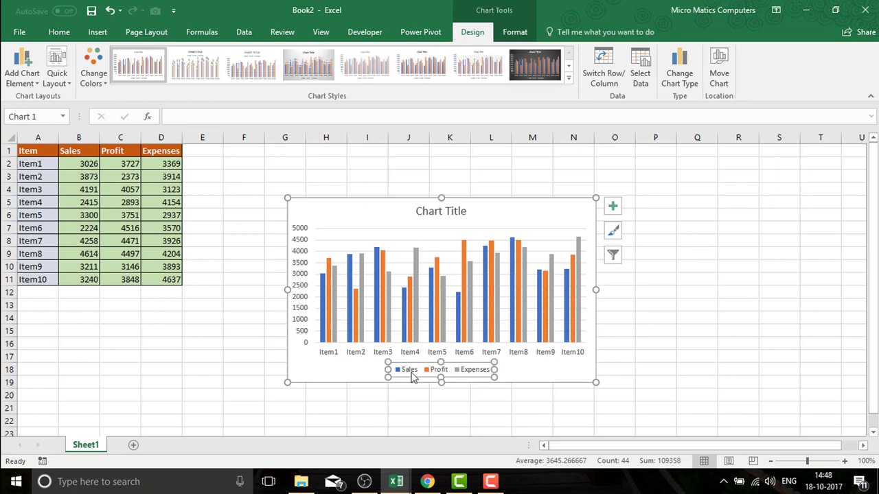
{"action": "key", "text": "Delete"}
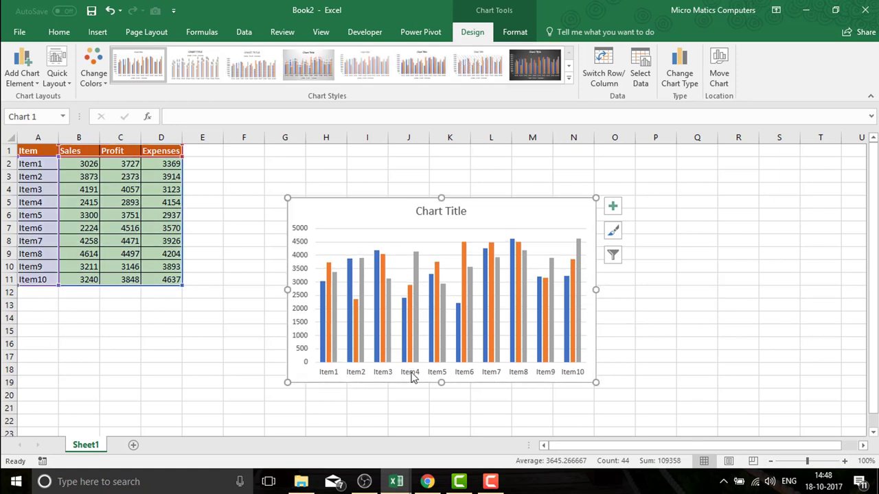
{"action": "right_click", "coordinate": [346, 211]}
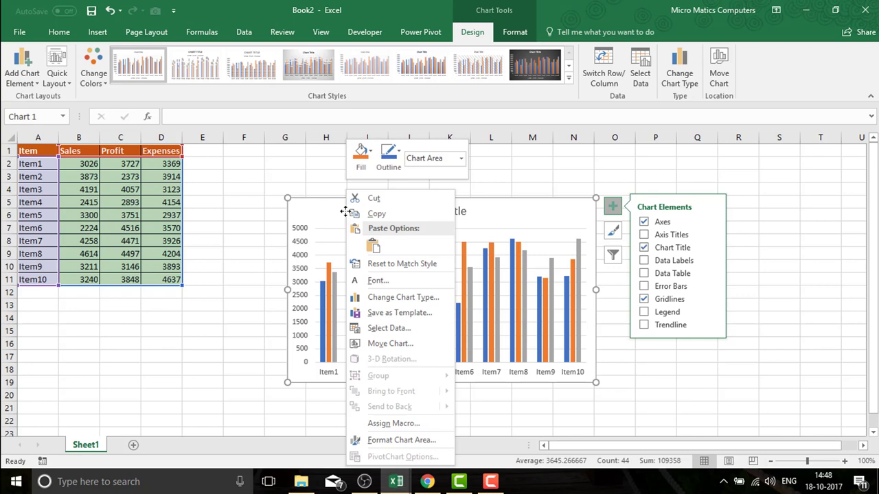
{"action": "left_click", "coordinate": [384, 198]}
Paste the chart onto a new Sheet2, moved down to row 6 and shrunk to column G
{"action": "left_click", "coordinate": [134, 445]}
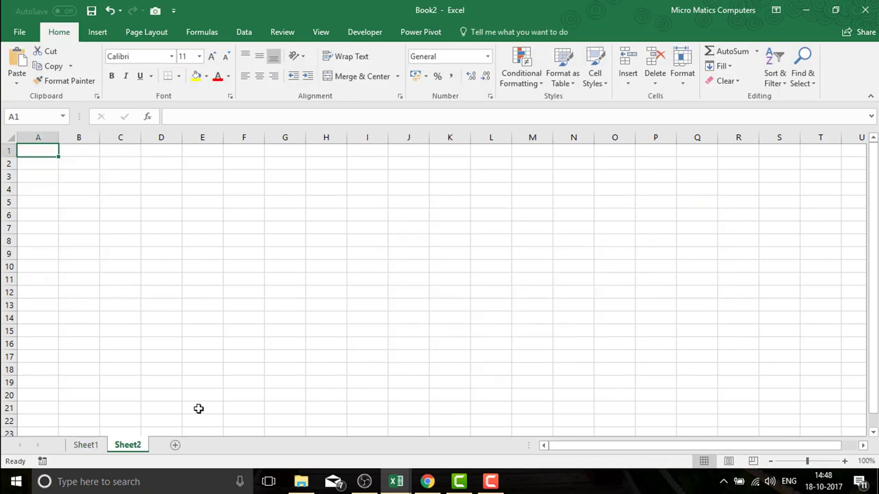
{"action": "key", "text": "ctrl+v"}
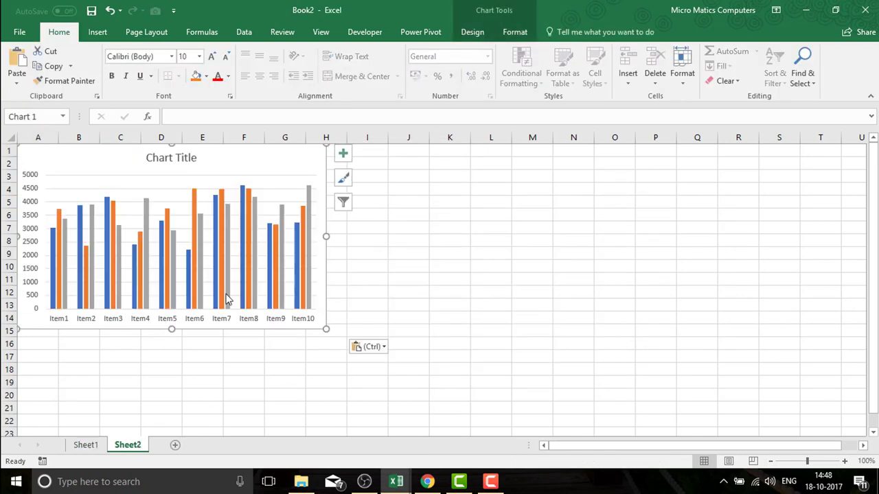
{"action": "left_click_drag", "start_coordinate": [113, 165], "coordinate": [114, 226]}
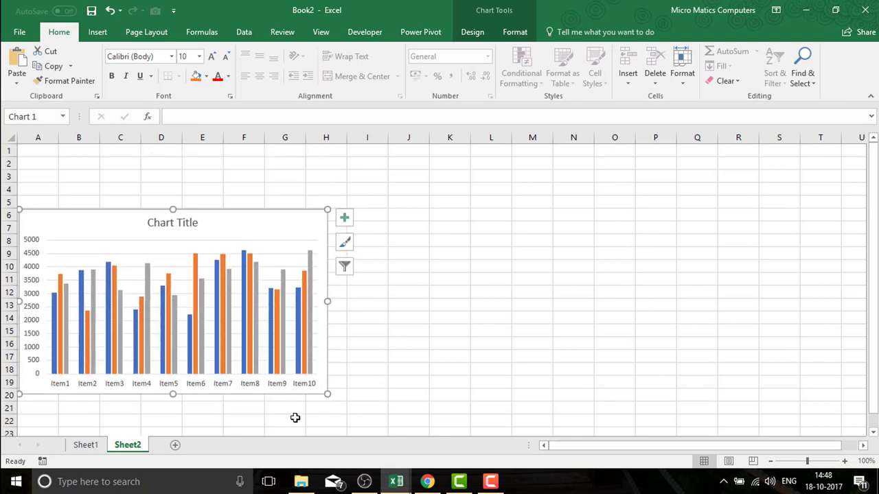
{"action": "left_click_drag", "start_coordinate": [327, 395], "coordinate": [304, 388]}
{"action": "left_click", "coordinate": [352, 355]}
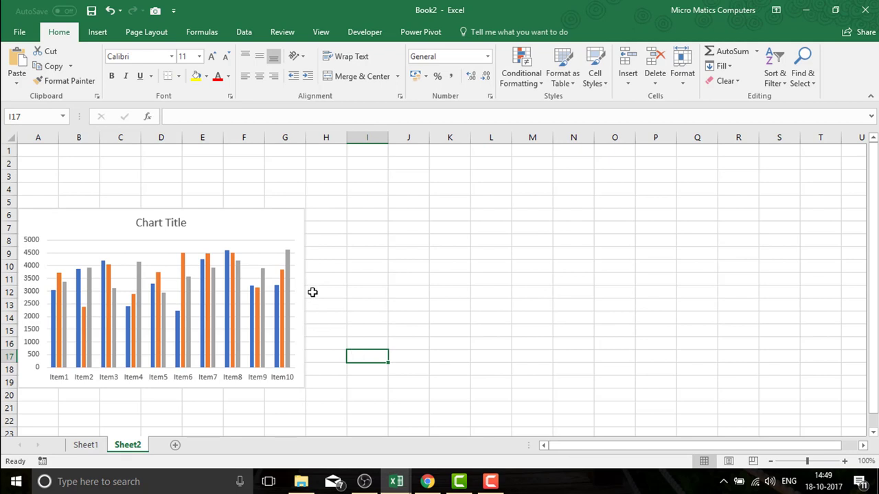
{"action": "left_click", "coordinate": [270, 231]}
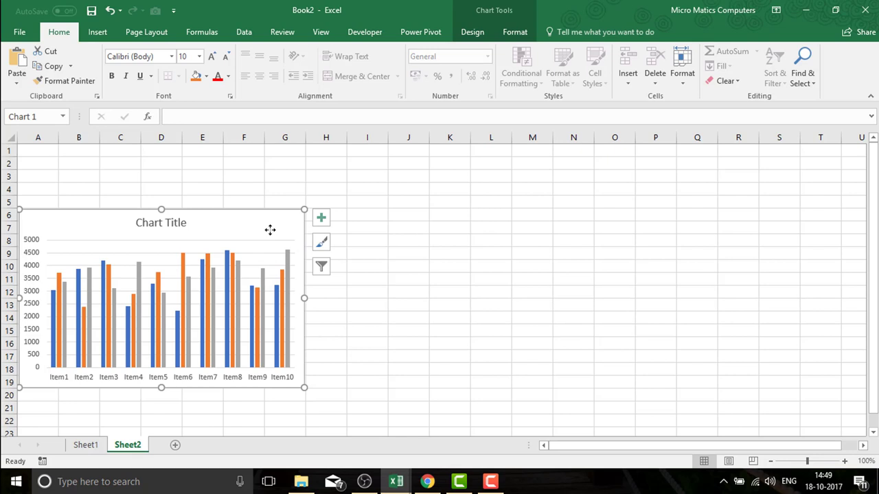
{"action": "left_click", "coordinate": [357, 216]}
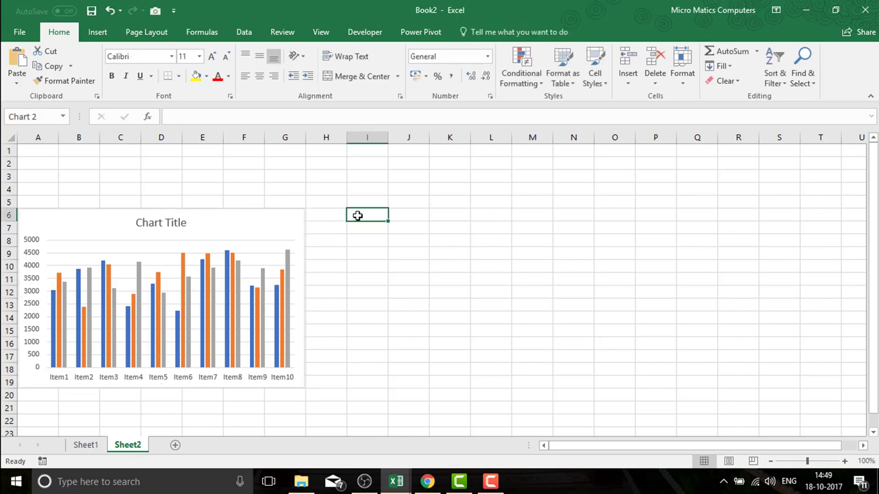
Paste two more copies of the column chart at cells I6 and Q6
{"action": "key", "text": "ctrl+v"}
{"action": "left_click", "coordinate": [694, 214]}
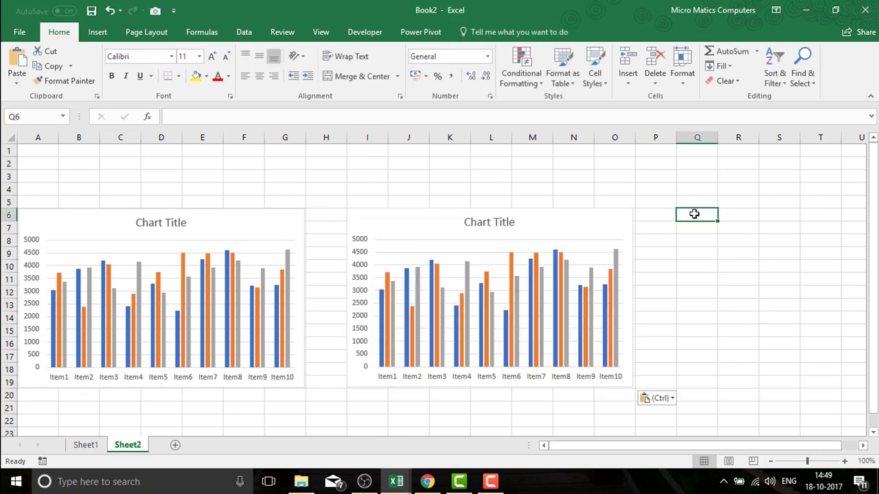
{"action": "key", "text": "ctrl+v"}
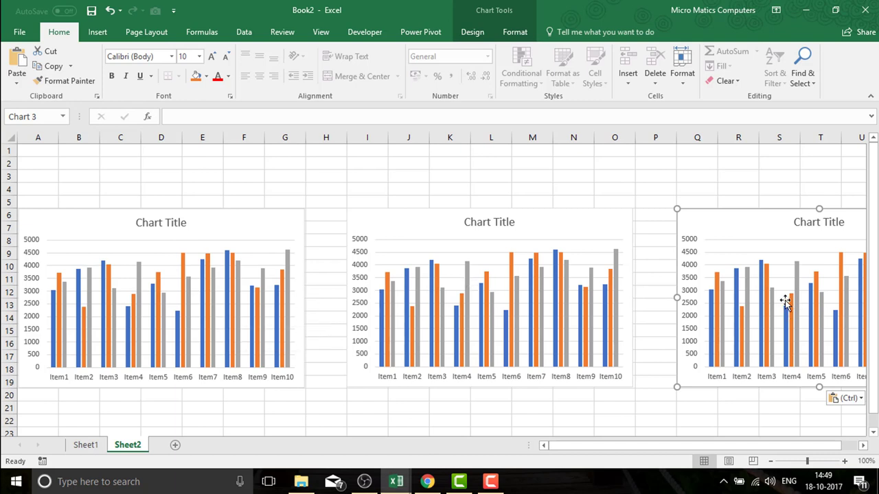
Delete the Profit and Expenses series from the first chart, leaving only Sales
{"action": "left_click", "coordinate": [59, 302]}
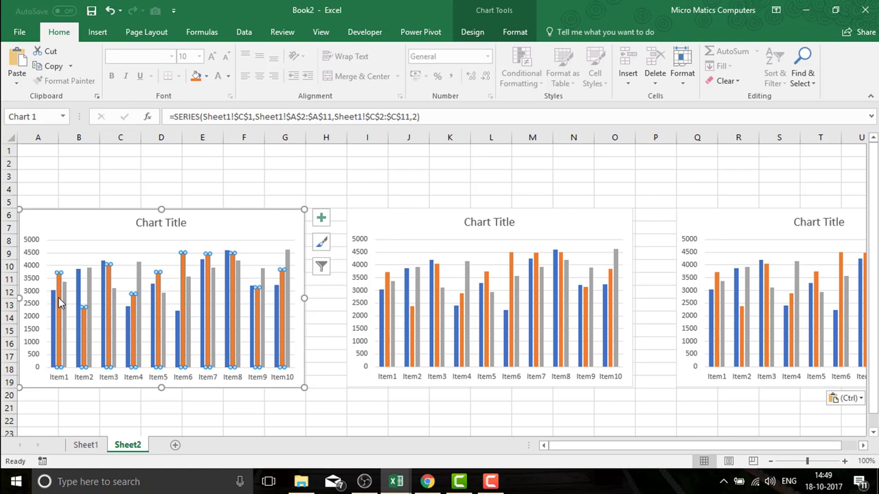
{"action": "key", "text": "Delete"}
{"action": "left_click", "coordinate": [62, 305]}
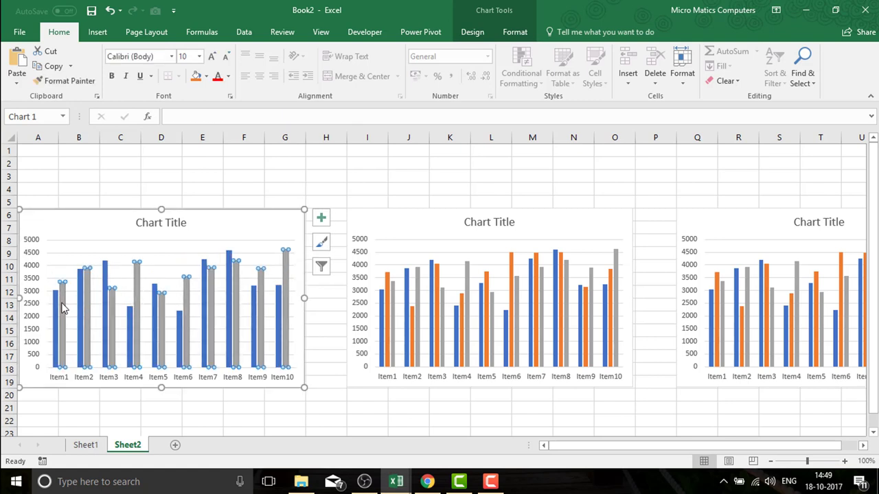
{"action": "key", "text": "Delete"}
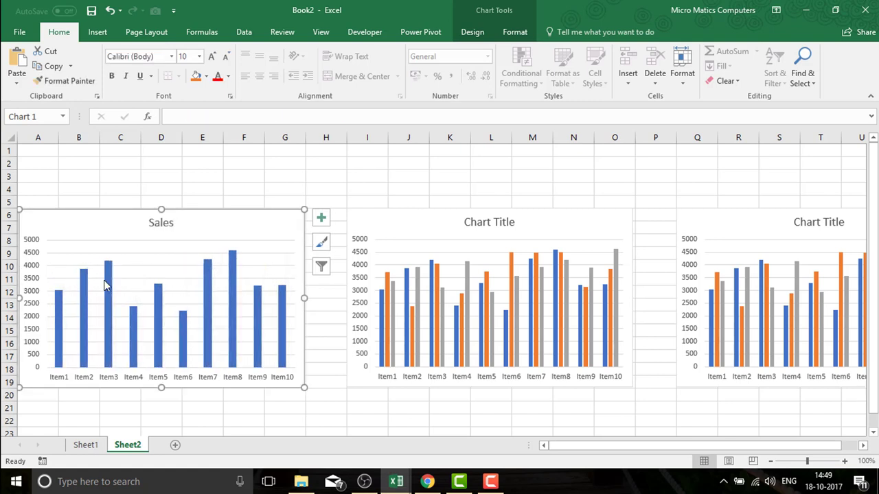
Leave only Profit in the second chart by removing its Sales and Expenses series
{"action": "left_click", "coordinate": [381, 311]}
{"action": "key", "text": "Delete"}
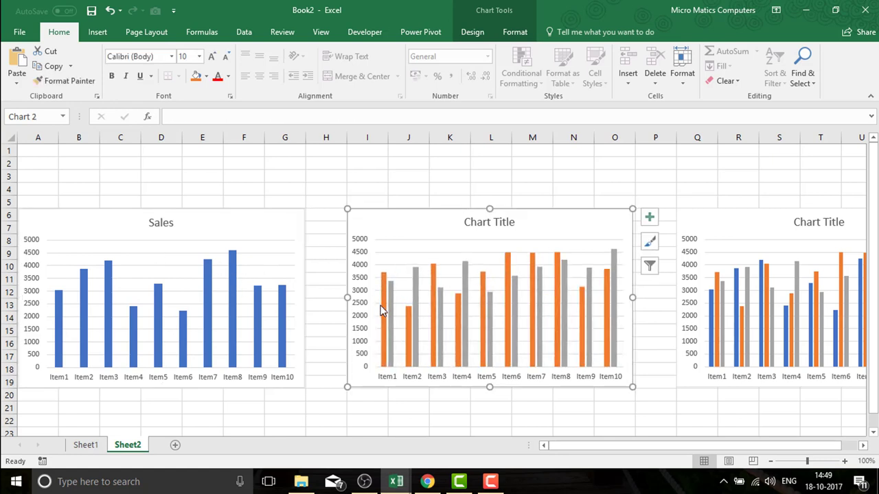
{"action": "left_click", "coordinate": [391, 324]}
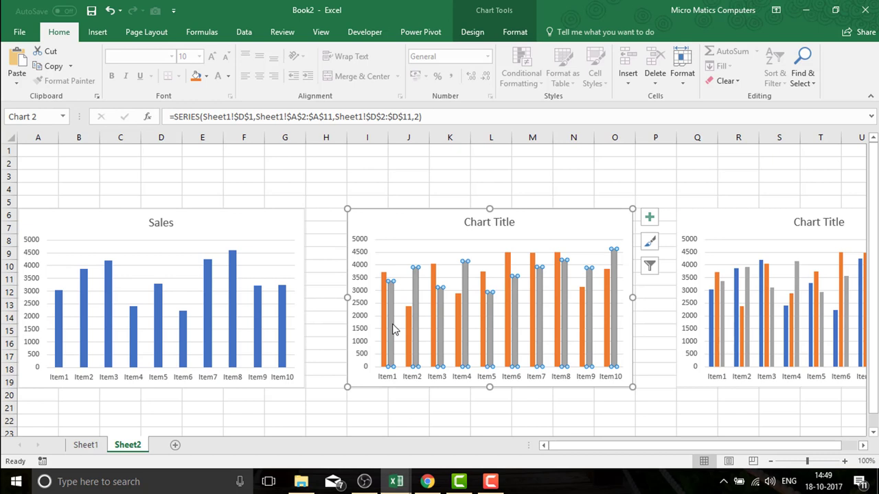
{"action": "key", "text": "Delete"}
{"action": "key", "text": "Delete"}
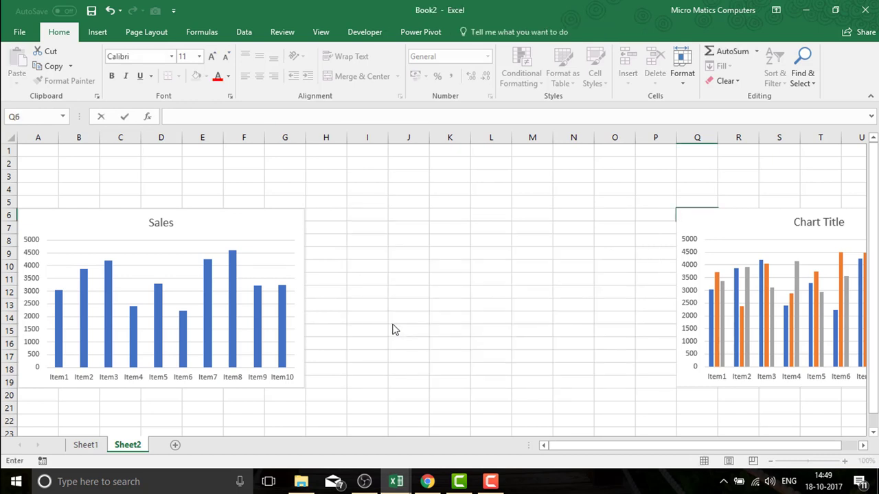
{"action": "key", "text": "ctrl+z"}
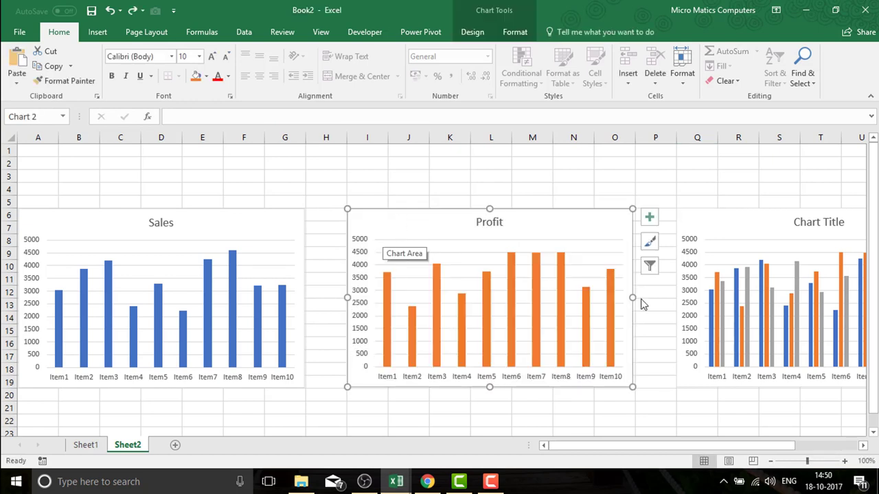
Delete Sales and Profit from the third chart so only Expenses remains
{"action": "left_click", "coordinate": [712, 297]}
{"action": "key", "text": "Delete"}
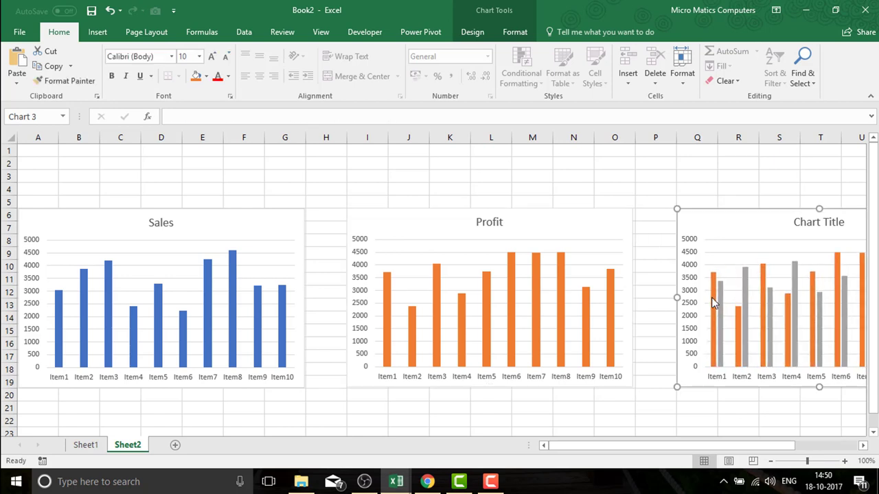
{"action": "left_click", "coordinate": [711, 302]}
{"action": "key", "text": "Delete"}
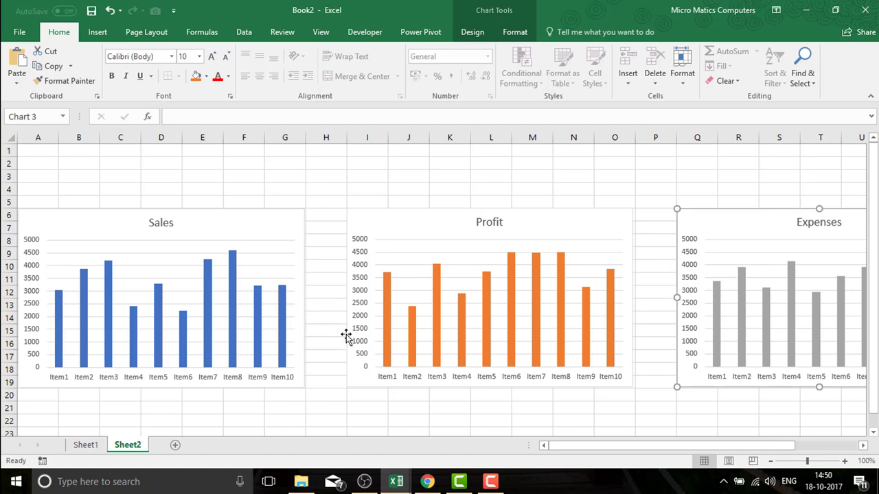
{"action": "left_click", "coordinate": [337, 395]}
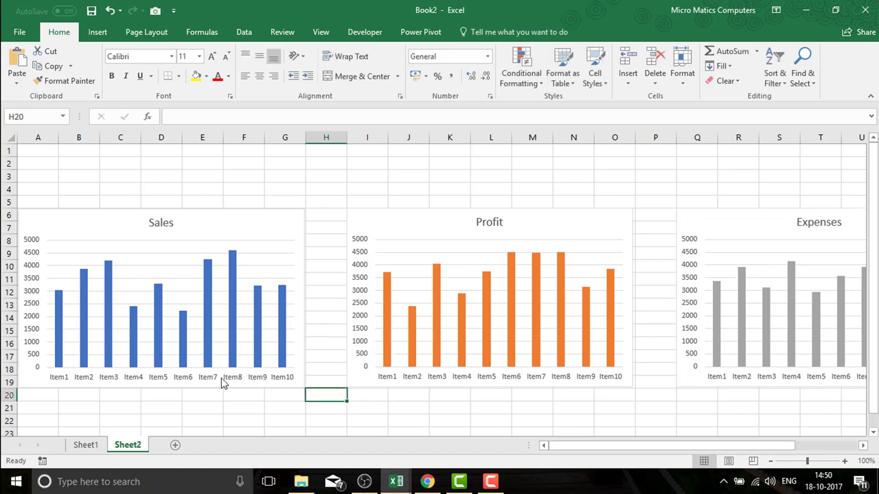
On Sheet1, draw a Developer Combo Box form control across cells G3:H3
{"action": "left_click", "coordinate": [82, 448]}
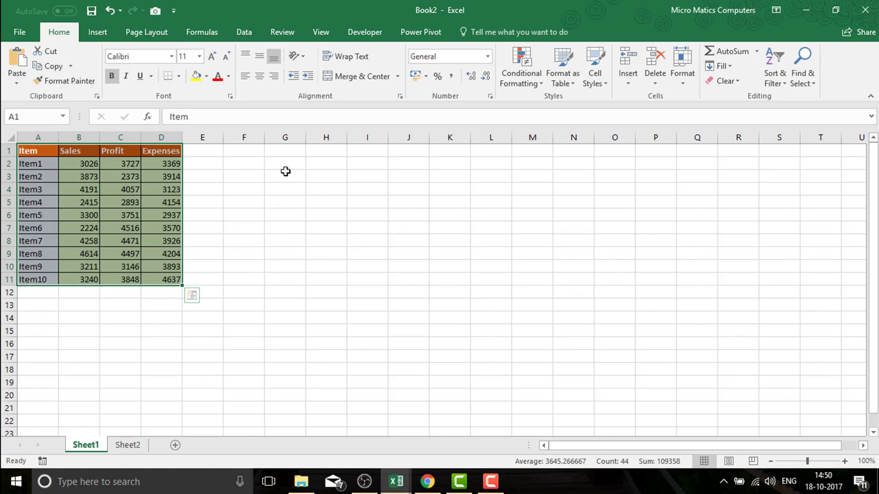
{"action": "left_click", "coordinate": [284, 172]}
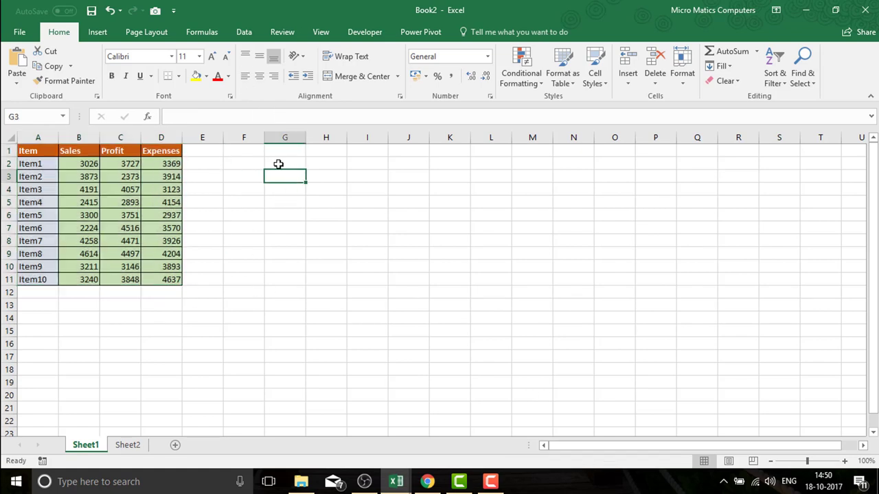
{"action": "left_click", "coordinate": [369, 34]}
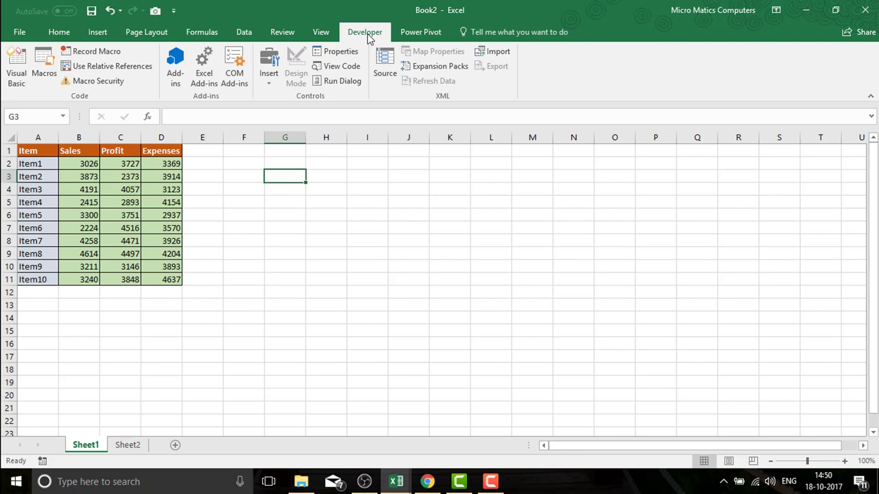
{"action": "left_click", "coordinate": [269, 84]}
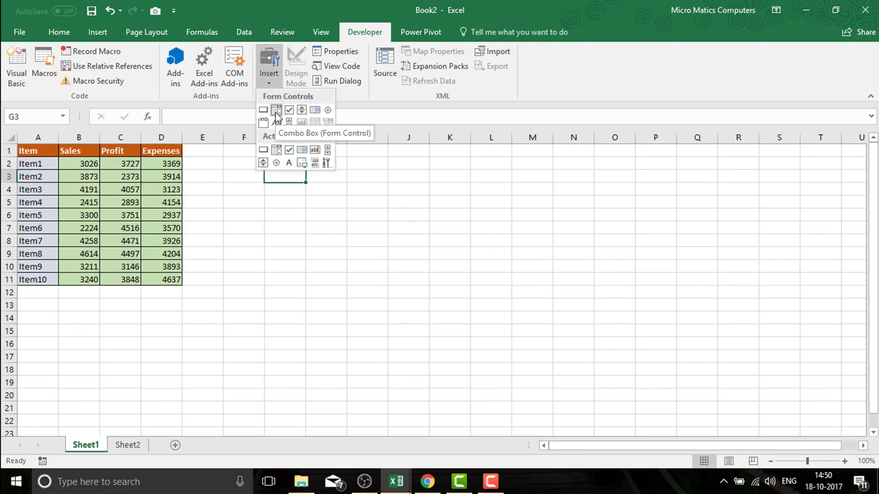
{"action": "left_click", "coordinate": [276, 111]}
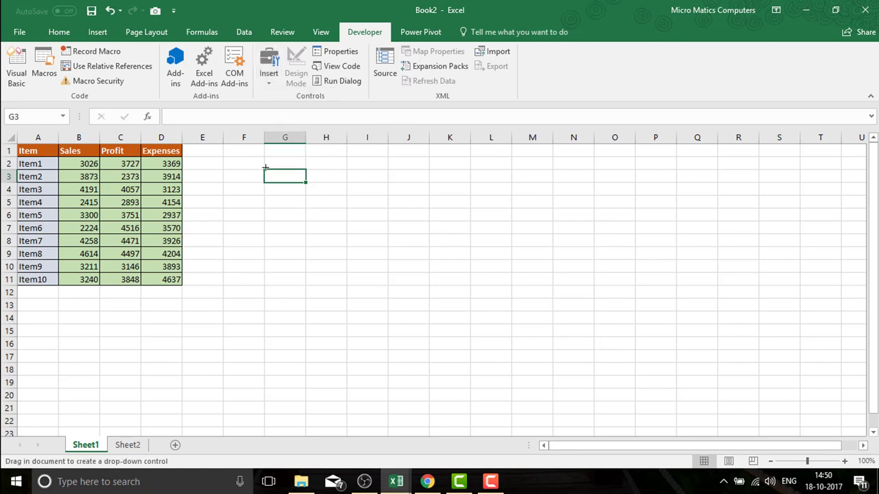
{"action": "left_click_drag", "start_coordinate": [266, 168], "coordinate": [347, 182]}
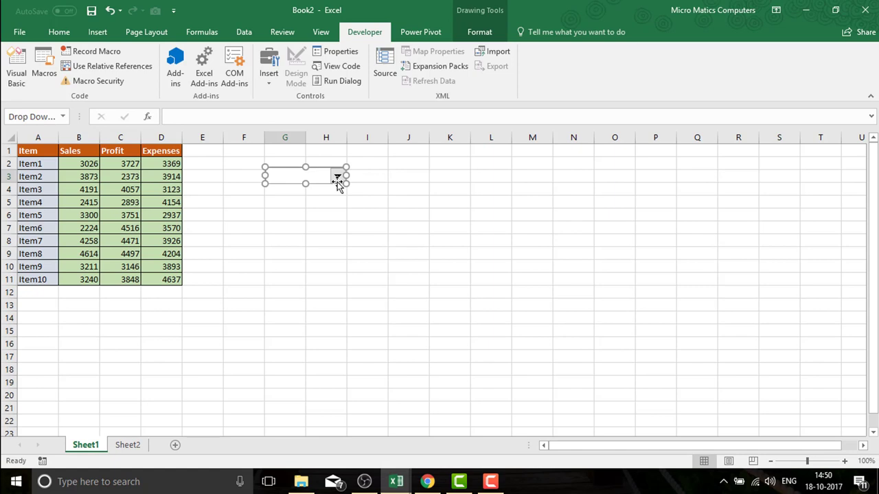
{"action": "mouse_move", "coordinate": [396, 481]}
{"action": "left_click", "coordinate": [359, 445]}
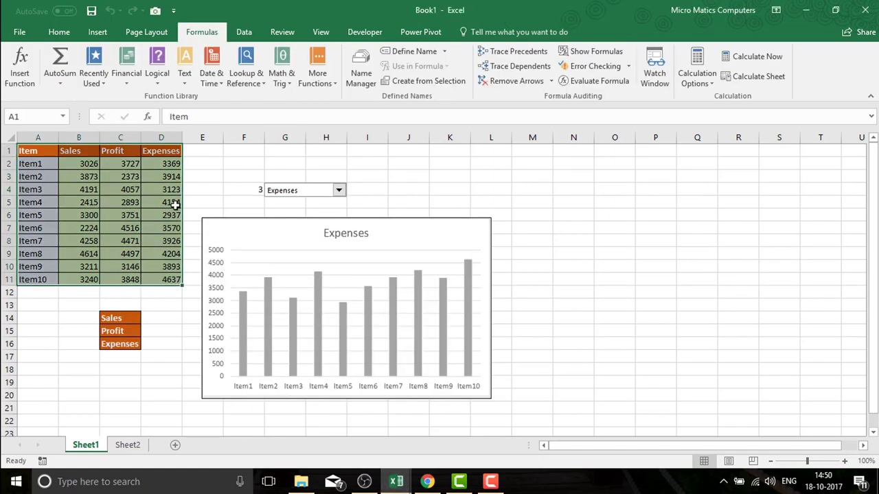
{"action": "left_click", "coordinate": [337, 190]}
{"action": "left_click", "coordinate": [326, 198]}
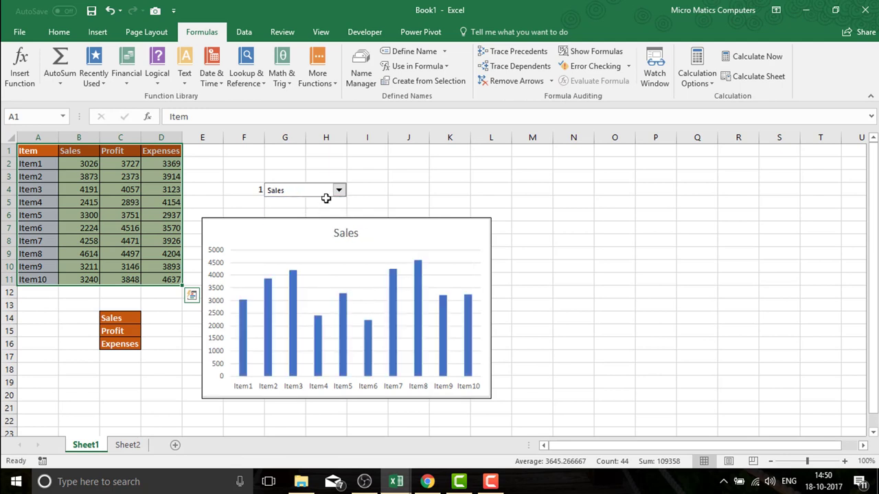
{"action": "left_click", "coordinate": [338, 190]}
{"action": "left_click", "coordinate": [329, 210]}
{"action": "left_click", "coordinate": [338, 190]}
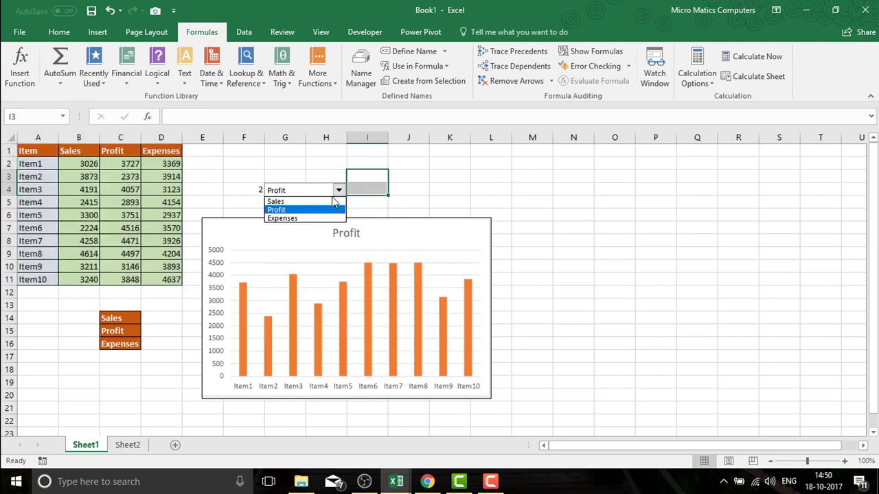
{"action": "left_click", "coordinate": [308, 218]}
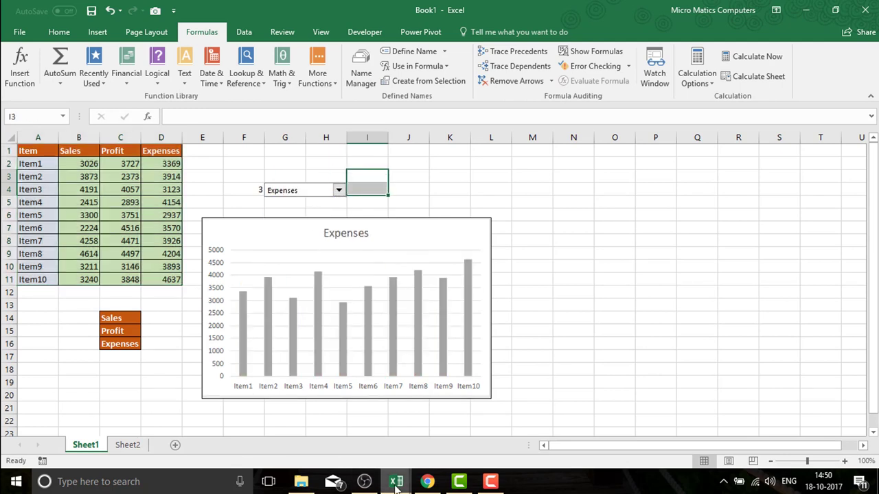
{"action": "mouse_move", "coordinate": [396, 482]}
{"action": "left_click", "coordinate": [417, 451]}
{"action": "left_click_drag", "start_coordinate": [91, 149], "coordinate": [168, 151]}
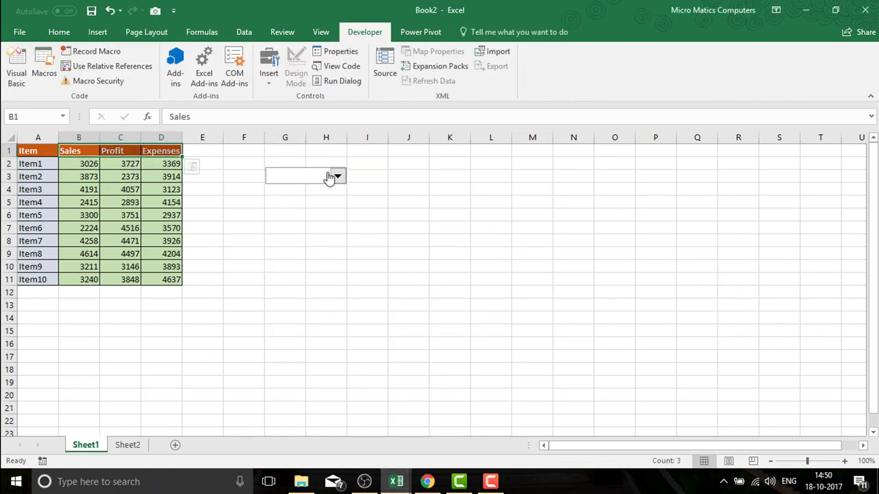
Copy the Sales, Profit and Expenses headers and paste them transposed into C14:C16
{"action": "key", "text": "ctrl+c"}
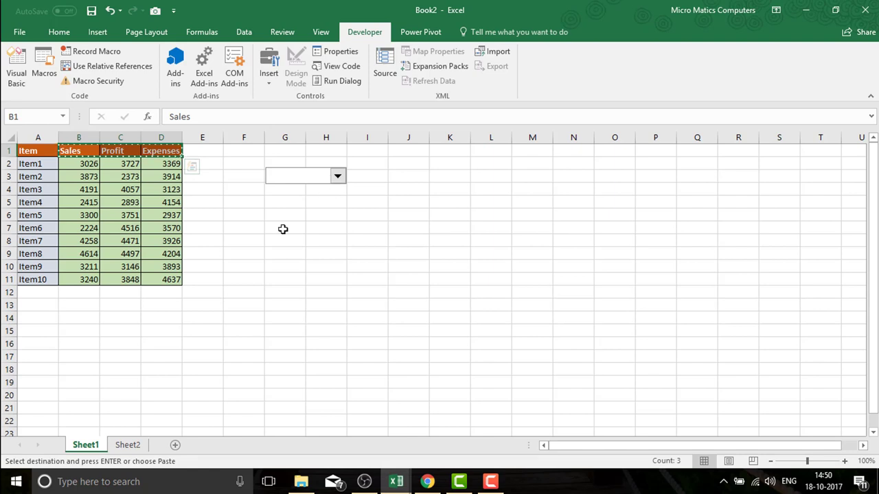
{"action": "left_click", "coordinate": [135, 316]}
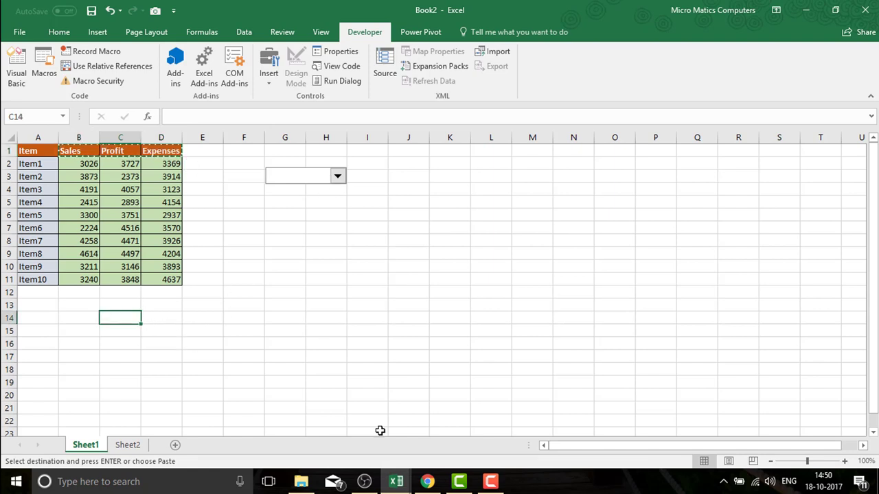
{"action": "left_click", "coordinate": [60, 32]}
{"action": "left_click", "coordinate": [17, 82]}
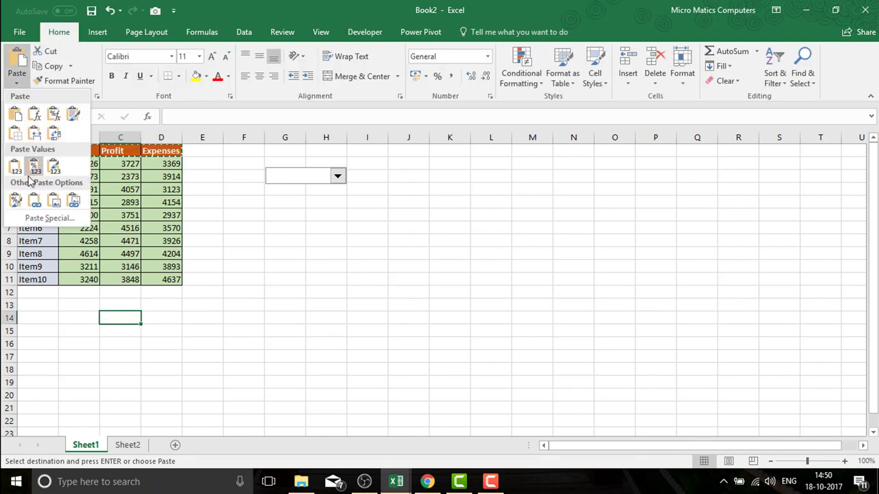
{"action": "left_click", "coordinate": [28, 217]}
{"action": "left_click", "coordinate": [293, 400]}
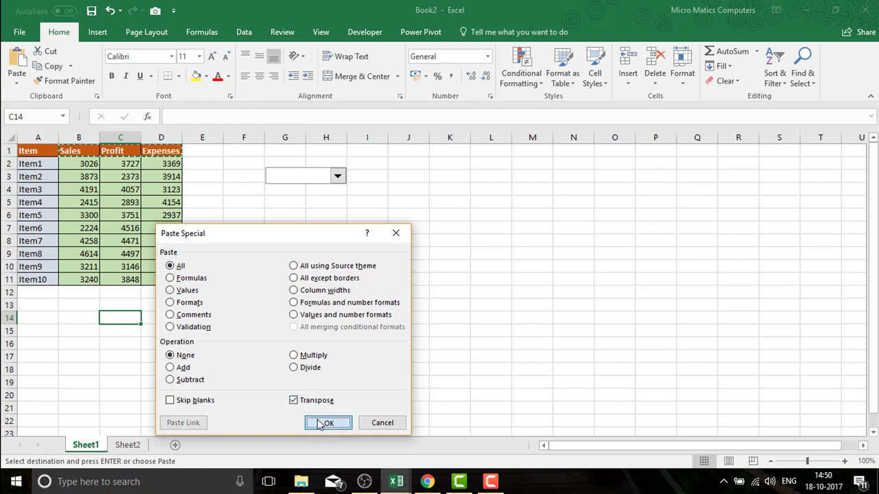
{"action": "left_click", "coordinate": [327, 422]}
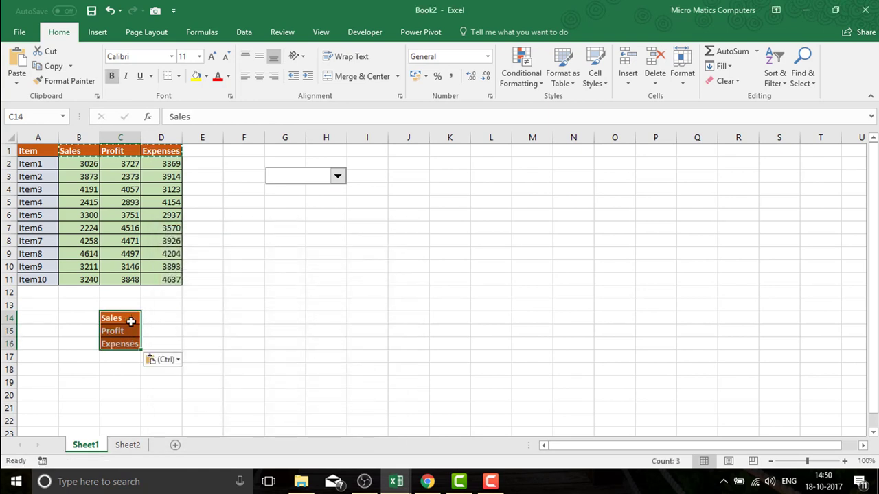
{"action": "left_click", "coordinate": [129, 318]}
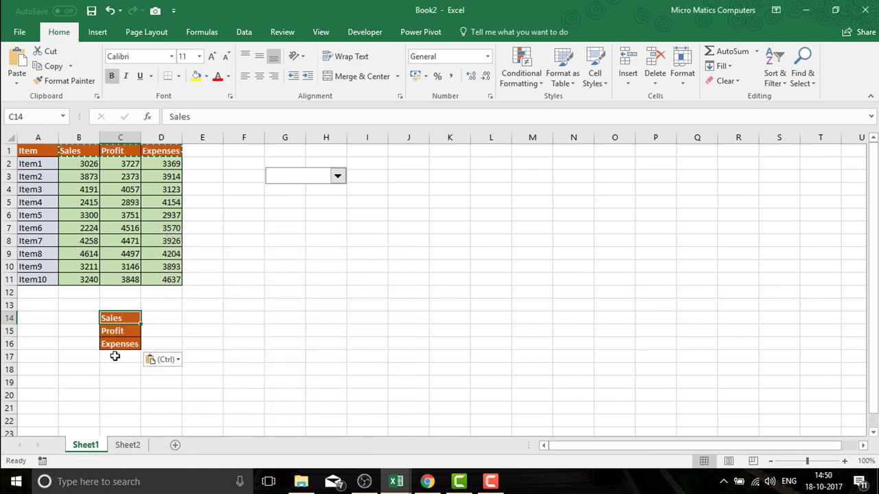
Format the combo box with input range C14:C16 and cell link F3
{"action": "right_click", "coordinate": [312, 175]}
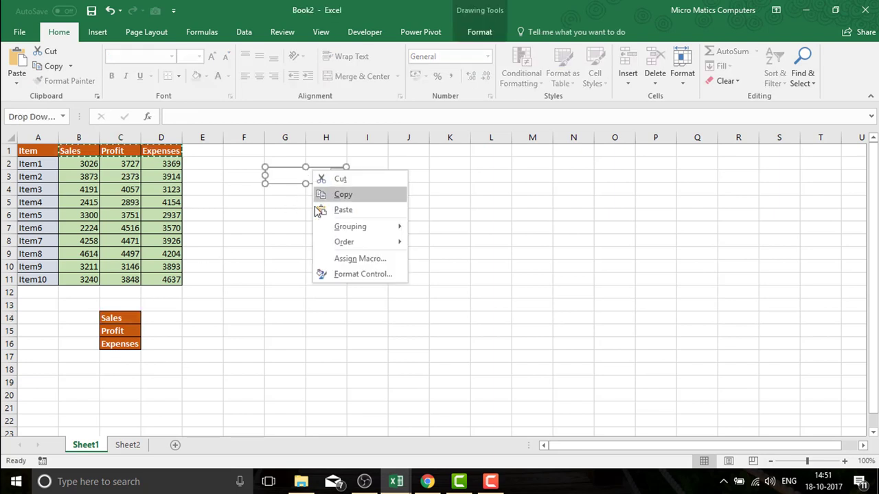
{"action": "left_click", "coordinate": [338, 275]}
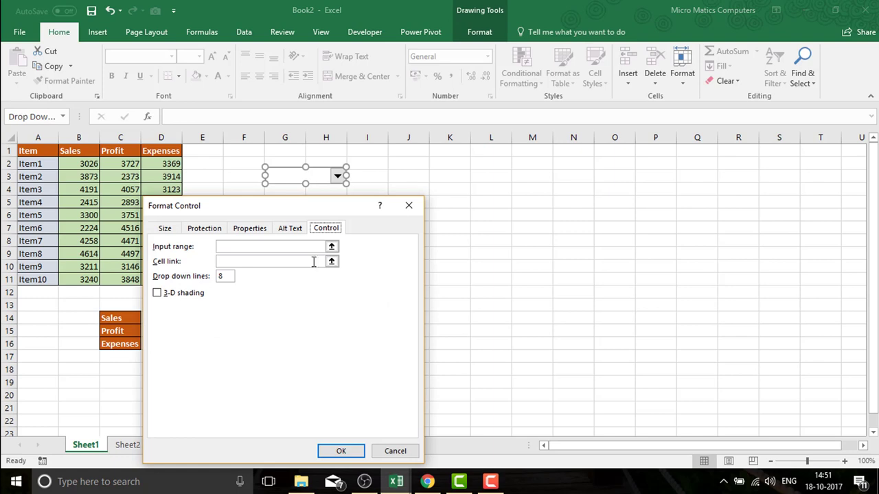
{"action": "left_click_drag", "start_coordinate": [241, 208], "coordinate": [397, 255]}
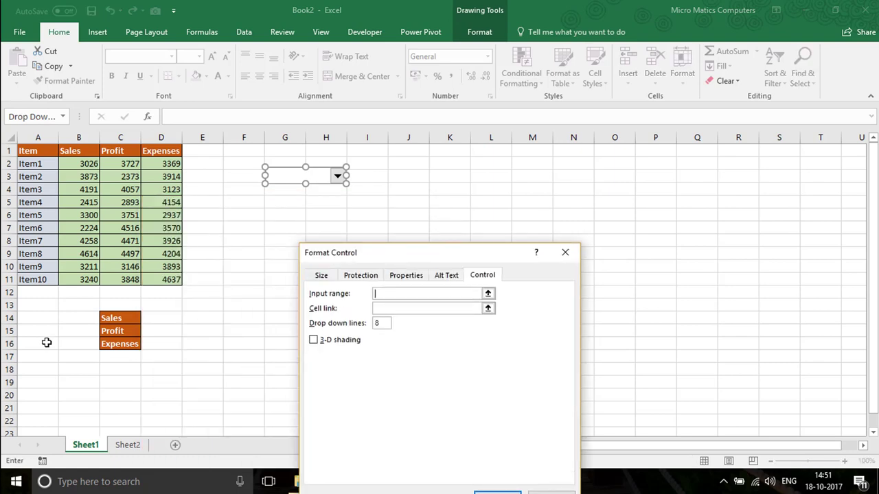
{"action": "left_click_drag", "start_coordinate": [115, 317], "coordinate": [137, 351]}
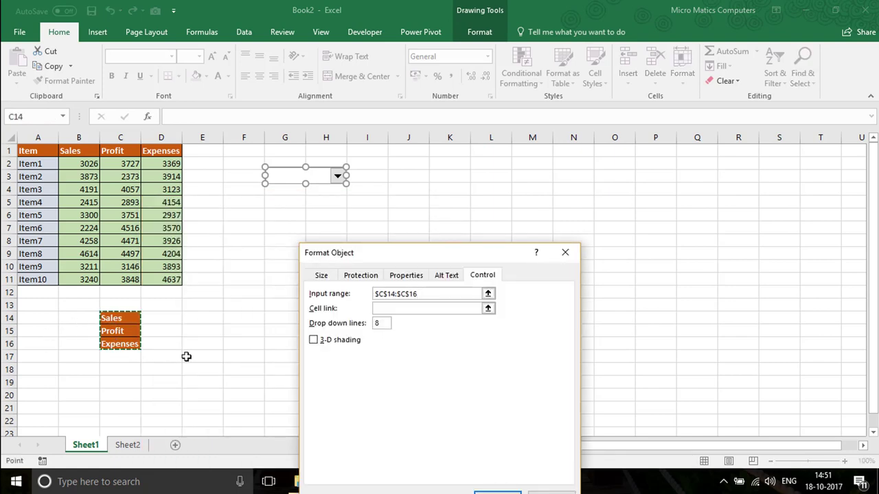
{"action": "left_click", "coordinate": [416, 309]}
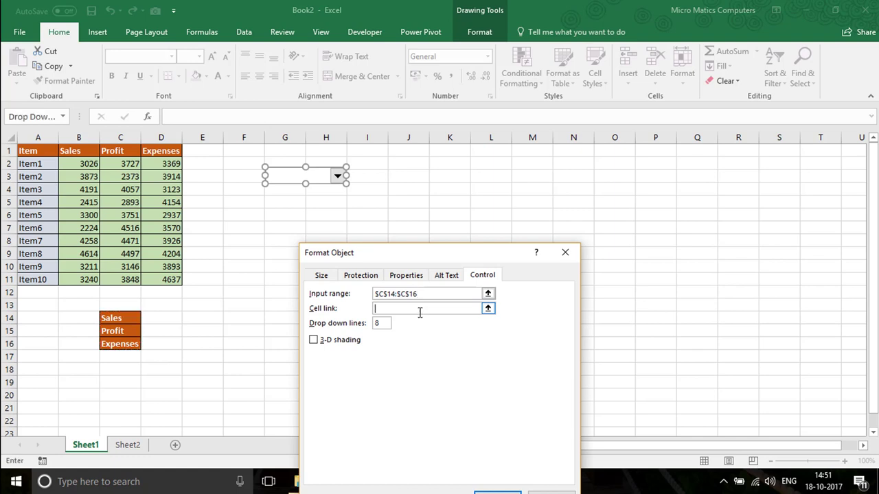
{"action": "left_click", "coordinate": [233, 178]}
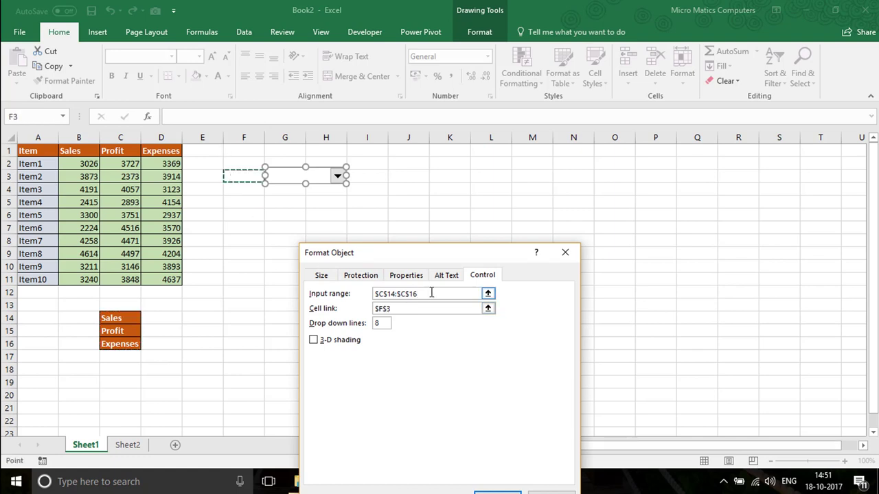
{"action": "left_click_drag", "start_coordinate": [480, 241], "coordinate": [449, 121]}
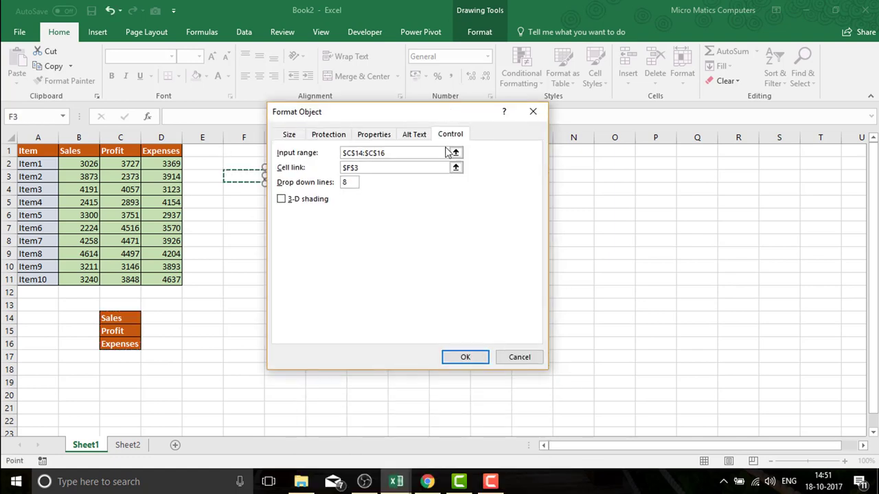
{"action": "left_click", "coordinate": [455, 357]}
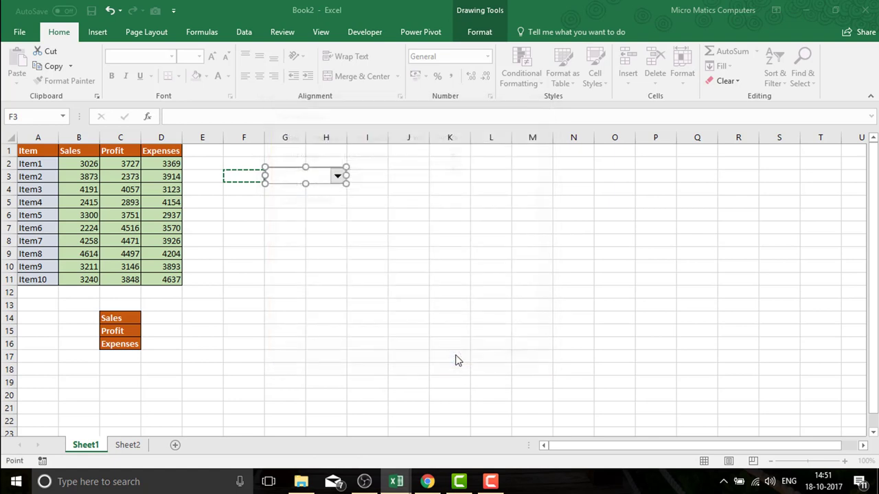
{"action": "left_click", "coordinate": [287, 268]}
{"action": "left_click", "coordinate": [337, 176]}
Pick Sales, Profit, then Expenses in Book2's drop-down, leaving F3 at 3
{"action": "left_click", "coordinate": [324, 186]}
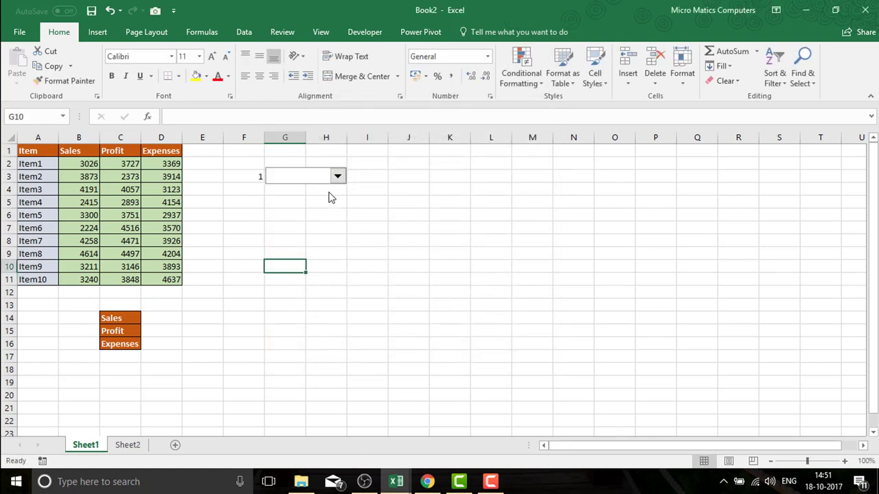
{"action": "left_click", "coordinate": [338, 176]}
{"action": "left_click", "coordinate": [327, 198]}
{"action": "left_click", "coordinate": [337, 179]}
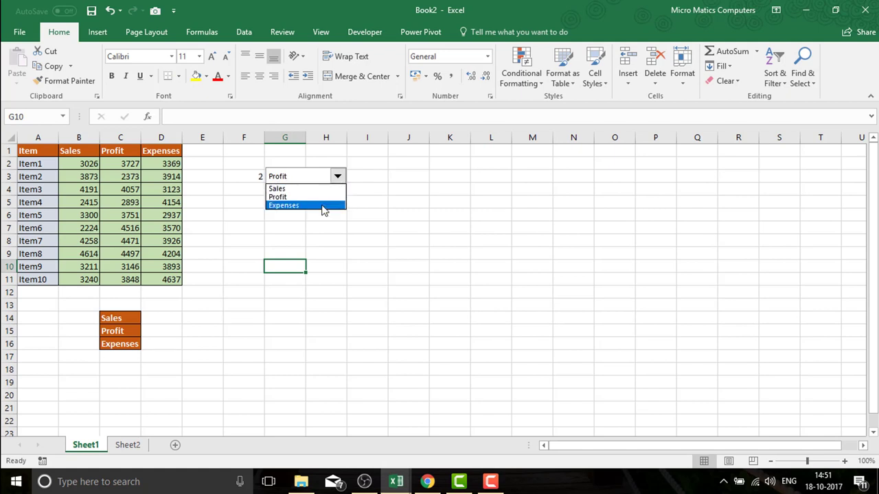
{"action": "left_click", "coordinate": [324, 206]}
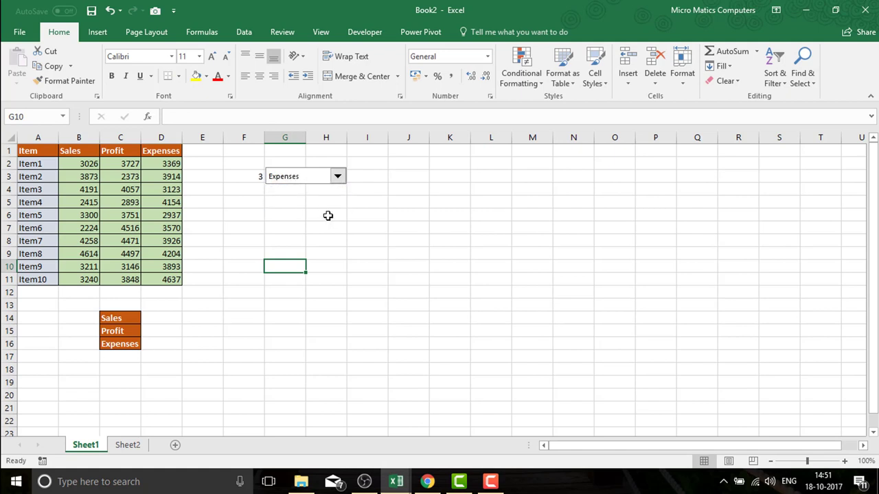
{"action": "left_click", "coordinate": [330, 215]}
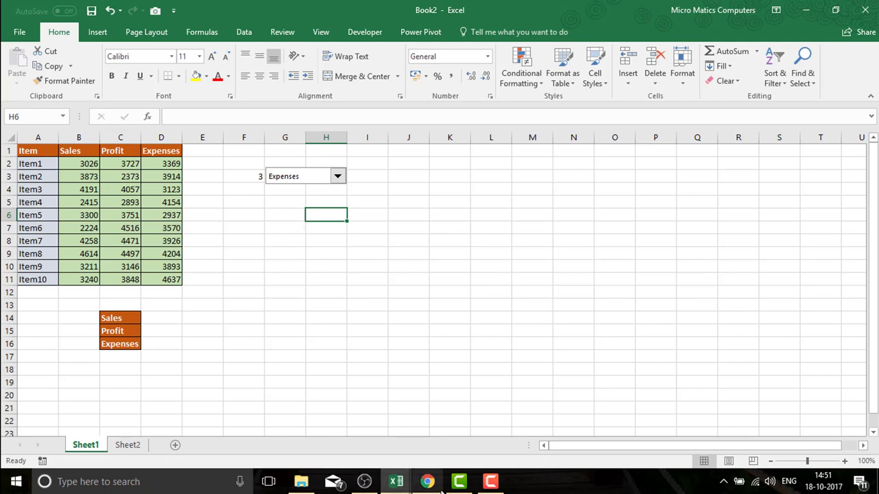
Switch Book1's example chart to Profit and then Sales, then return to Book2
{"action": "left_click", "coordinate": [396, 481]}
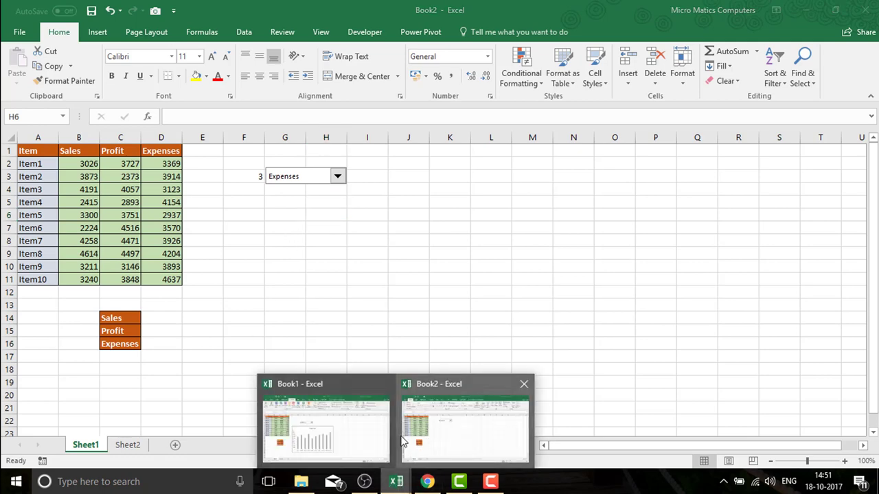
{"action": "mouse_move", "coordinate": [326, 420]}
{"action": "left_click", "coordinate": [332, 410]}
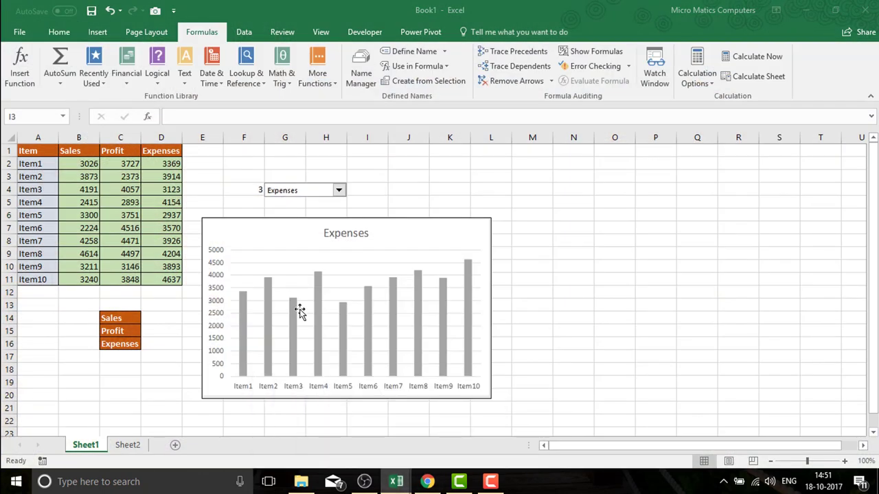
{"action": "left_click", "coordinate": [338, 190]}
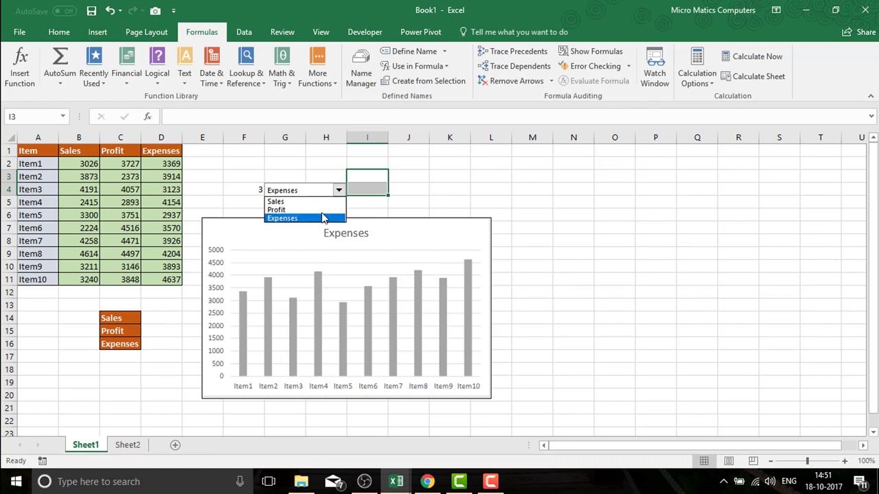
{"action": "left_click", "coordinate": [323, 209]}
{"action": "left_click", "coordinate": [338, 191]}
{"action": "left_click", "coordinate": [316, 201]}
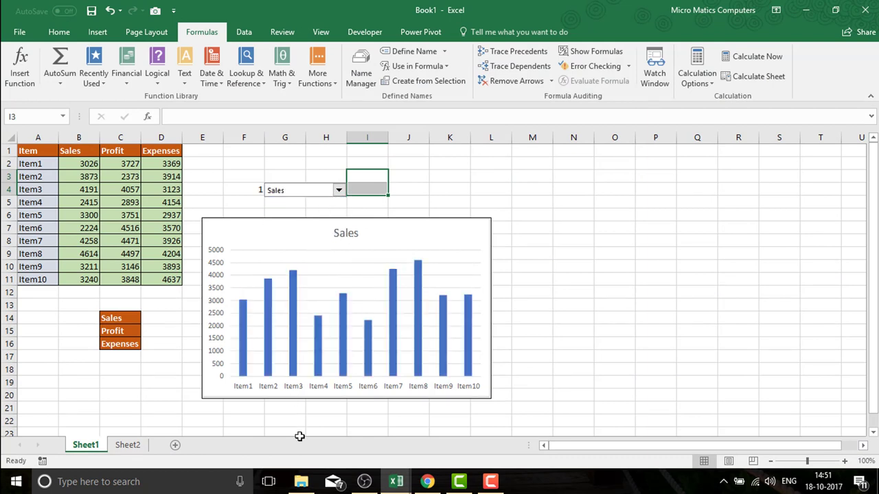
{"action": "left_click", "coordinate": [396, 481]}
{"action": "left_click", "coordinate": [427, 441]}
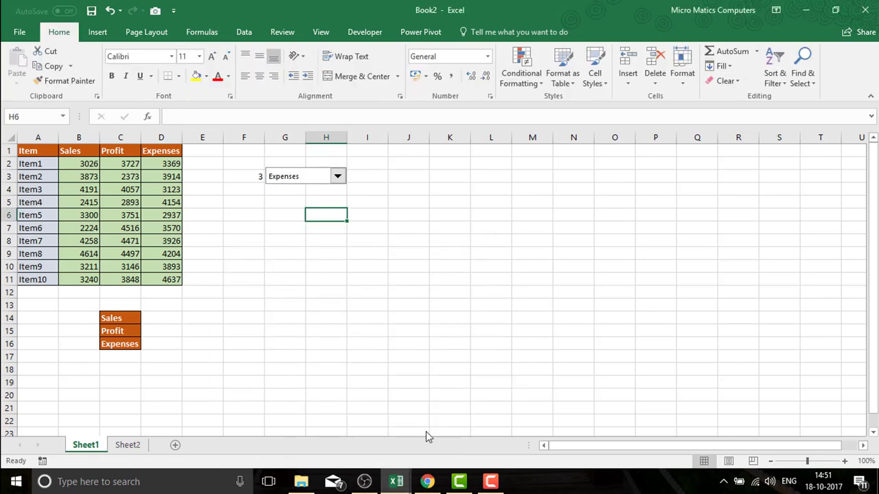
On Sheet2, select the cell block A6:G19 beneath the Sales chart
{"action": "left_click", "coordinate": [125, 446]}
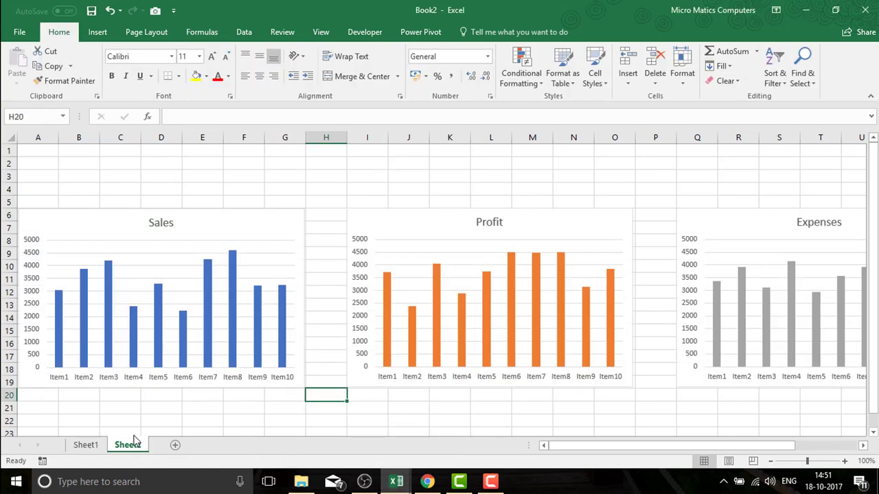
{"action": "left_click", "coordinate": [33, 203]}
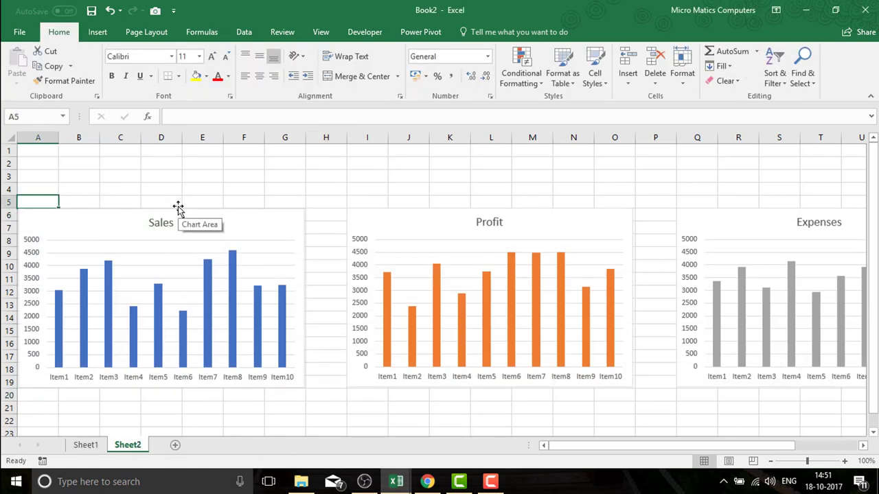
{"action": "key", "text": "Down"}
{"action": "key", "text": "shift+Down"}
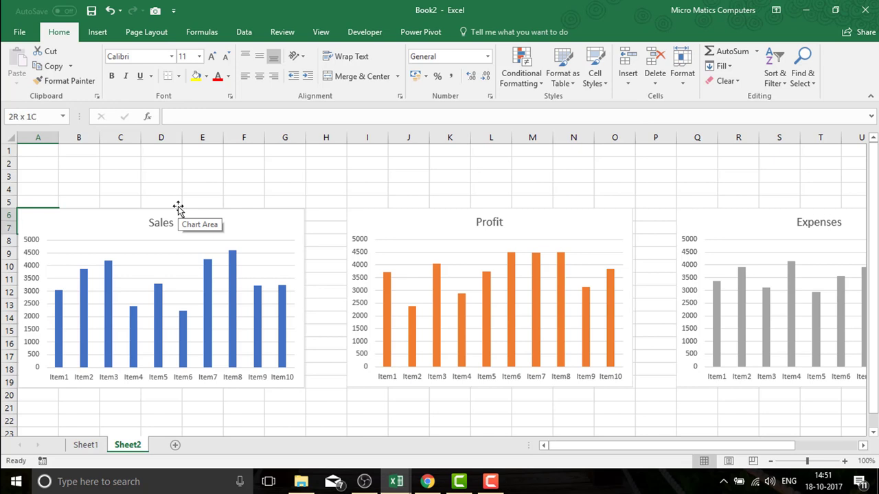
{"action": "key", "text": "shift+Down"}
{"action": "key", "text": "shift+Down"}
{"action": "key", "text": "shift+Down"}
{"action": "key", "text": "shift+Down"}
{"action": "key", "text": "shift+Down"}
{"action": "key", "text": "shift+Down"}
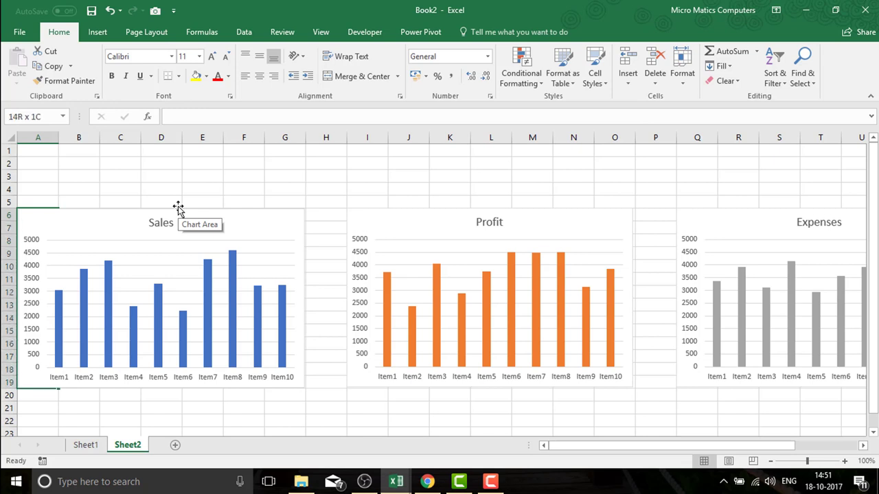
{"action": "key", "text": "shift+Right"}
{"action": "key", "text": "shift+Right"}
{"action": "key", "text": "shift+Right"}
{"action": "key", "text": "shift+Right"}
{"action": "key", "text": "shift+Right"}
{"action": "key", "text": "shift+Right"}
{"action": "key", "text": "shift+Right"}
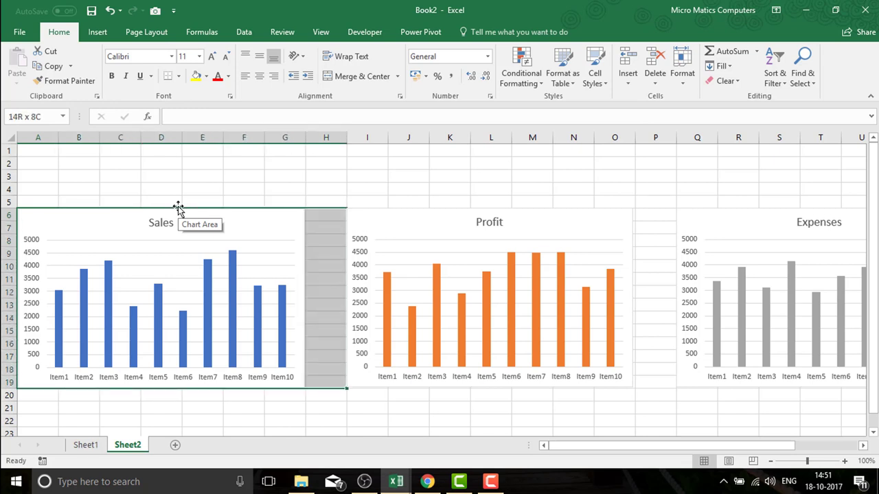
{"action": "key", "text": "shift+Down"}
{"action": "key", "text": "shift+Left"}
{"action": "key", "text": "shift+Up"}
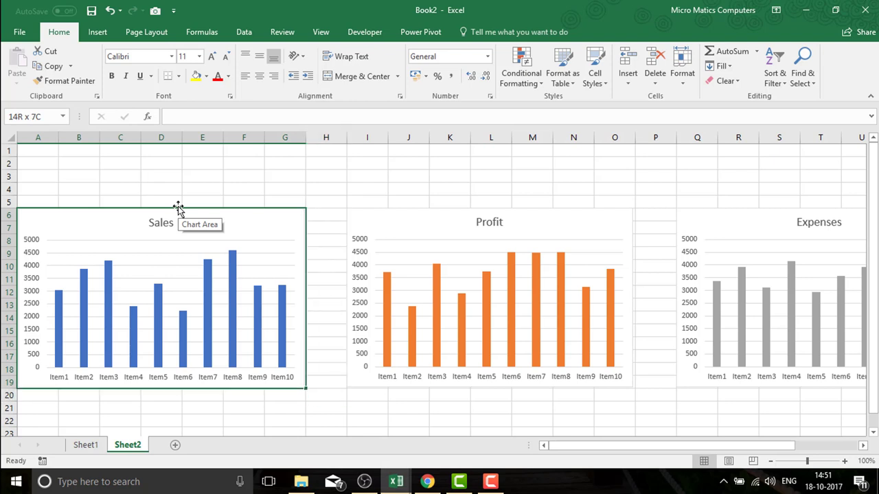
Define the name 'Sales' for the selected block A6:G19
{"action": "left_click", "coordinate": [42, 116]}
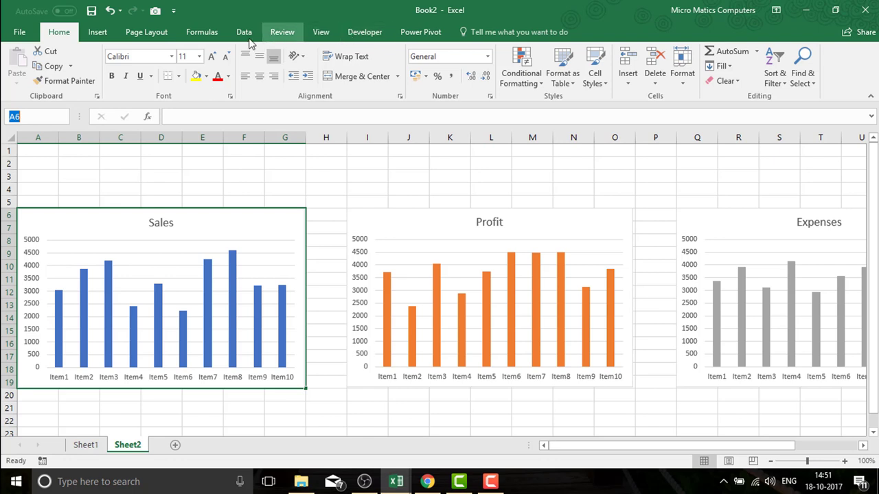
{"action": "left_click", "coordinate": [202, 32]}
{"action": "left_click", "coordinate": [412, 52]}
{"action": "type", "text": "Sales"}
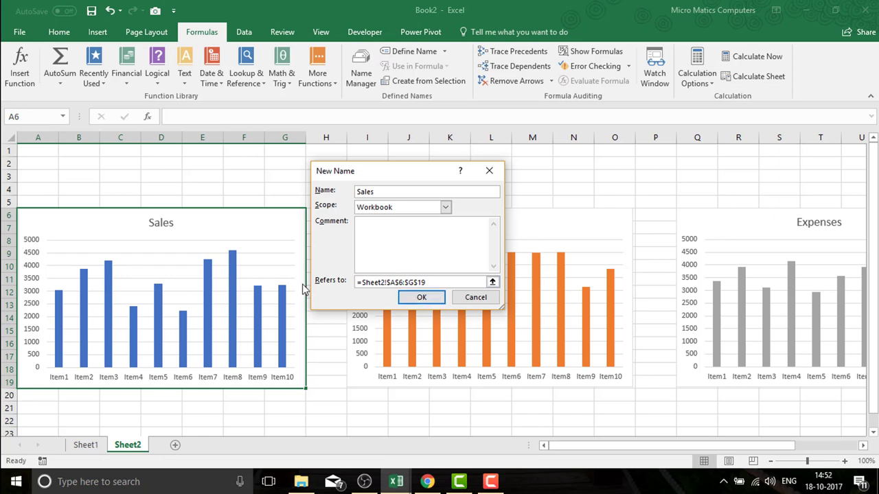
{"action": "left_click", "coordinate": [390, 287]}
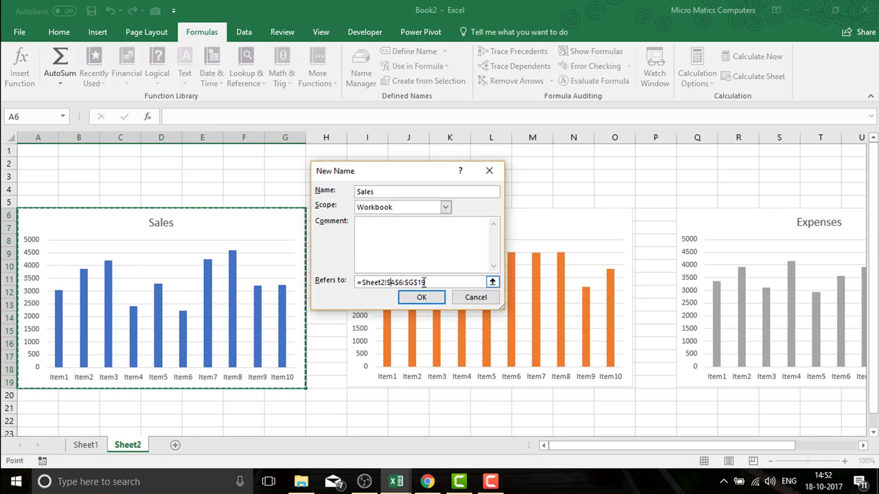
{"action": "left_click", "coordinate": [420, 299]}
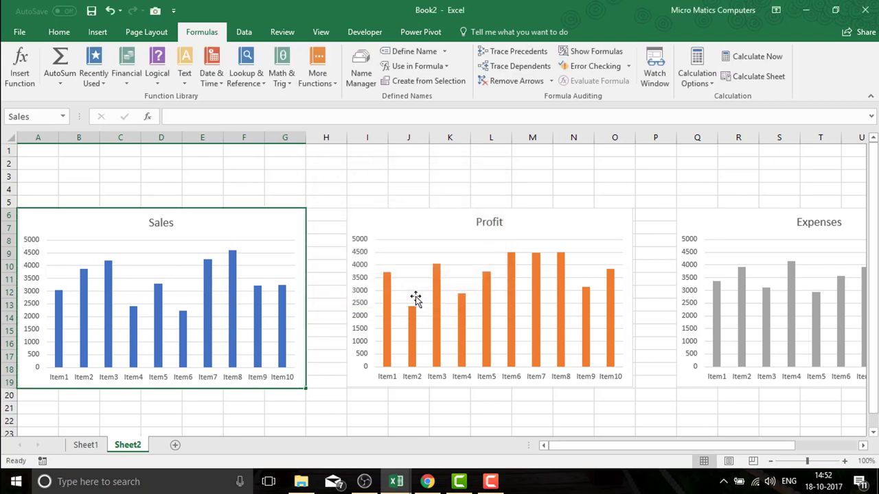
Select I6:O19 under the Profit chart and name it 'Profit'
{"action": "left_click", "coordinate": [373, 200]}
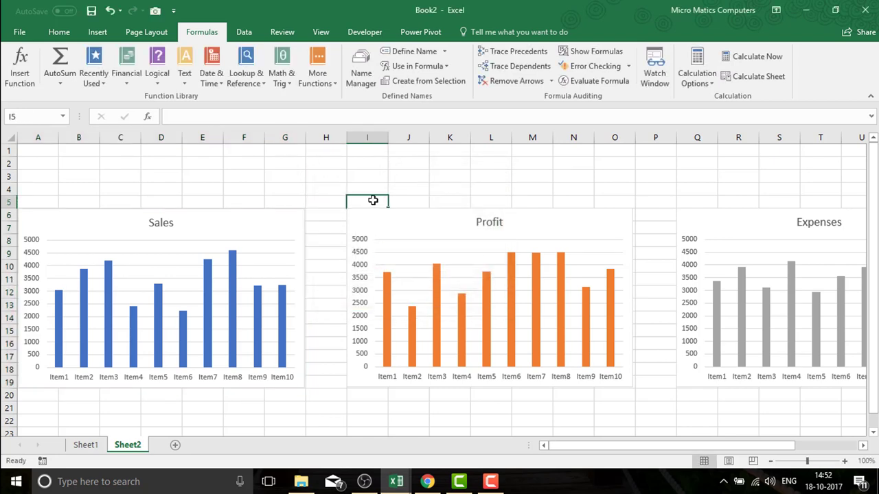
{"action": "key", "text": "Down"}
{"action": "key", "text": "shift+Down"}
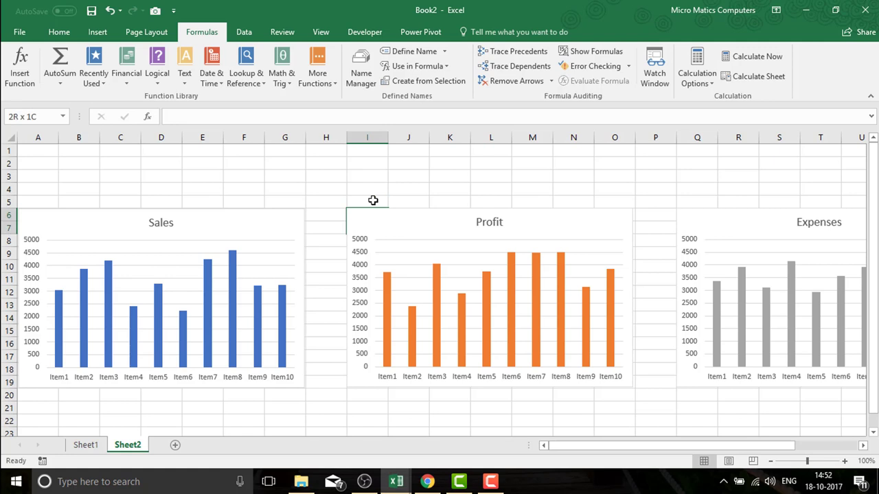
{"action": "key", "text": "shift+Down"}
{"action": "key", "text": "shift+Down"}
{"action": "key", "text": "shift+Down"}
{"action": "key", "text": "shift+Down"}
{"action": "key", "text": "shift+Down"}
{"action": "key", "text": "shift+Down"}
{"action": "key", "text": "shift+Down"}
{"action": "key", "text": "shift+Down"}
{"action": "key", "text": "shift+Right"}
{"action": "key", "text": "shift+Right"}
{"action": "key", "text": "shift+Right"}
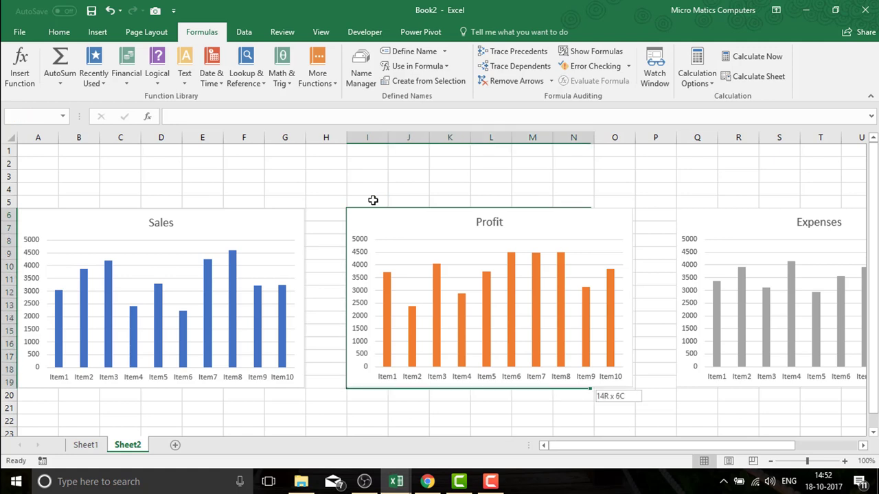
{"action": "key", "text": "shift+Right"}
{"action": "key", "text": "shift+Right"}
{"action": "key", "text": "shift+Left"}
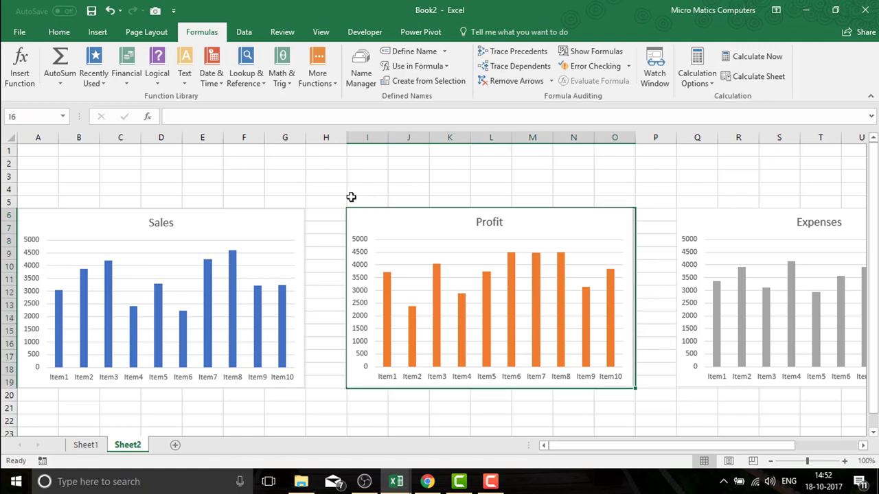
{"action": "left_click", "coordinate": [414, 51]}
{"action": "type", "text": "Profit"}
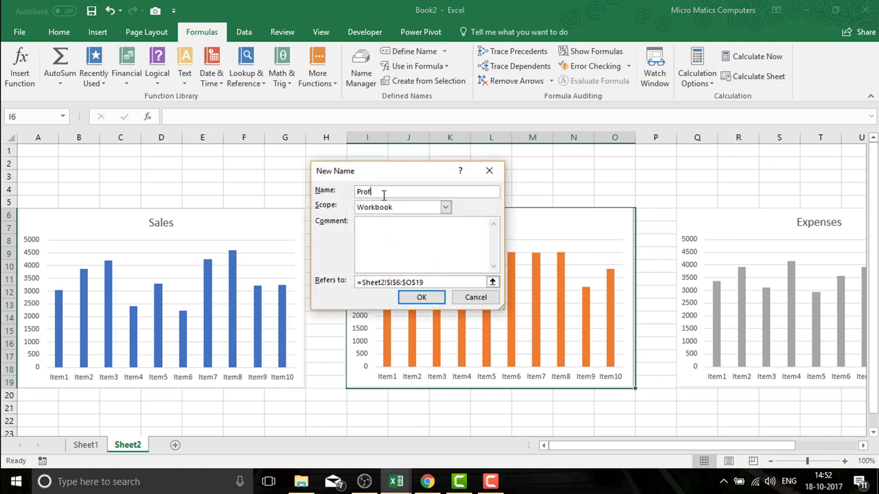
{"action": "left_click", "coordinate": [409, 302]}
Select Q6:W19 under the Expenses chart and name it 'Expense'
{"action": "left_click", "coordinate": [715, 213]}
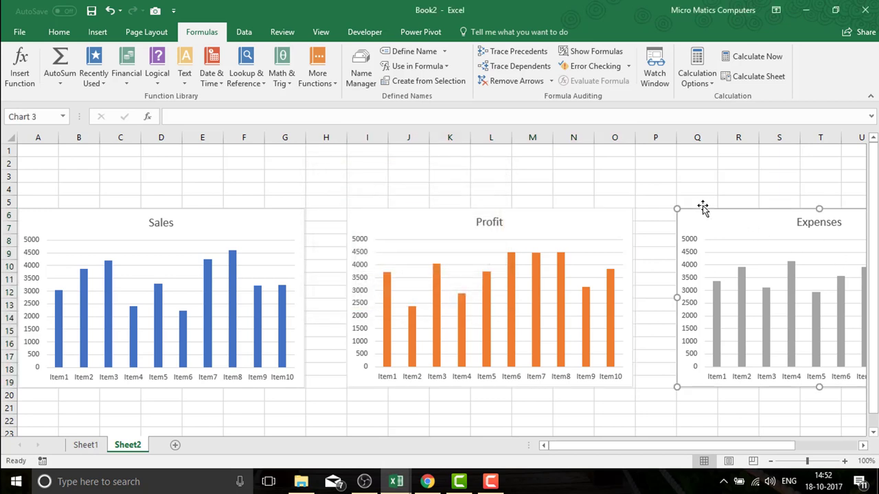
{"action": "left_click", "coordinate": [693, 194]}
{"action": "key", "text": "Down"}
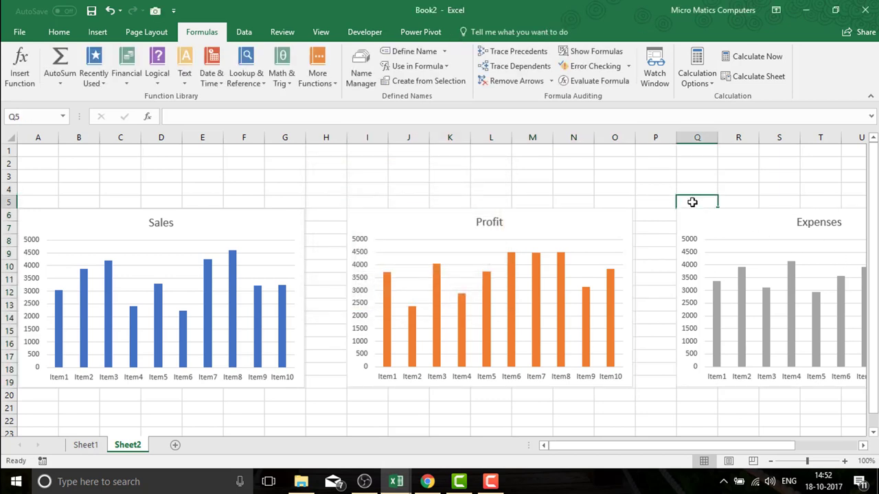
{"action": "key", "text": "Down"}
{"action": "key", "text": "shift+Down"}
{"action": "key", "text": "shift+Down"}
{"action": "key", "text": "shift+Down"}
{"action": "key", "text": "shift+Down"}
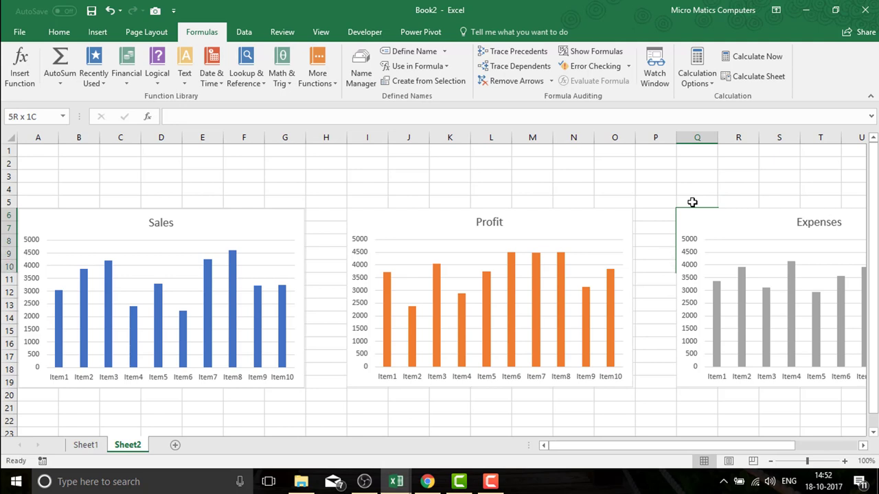
{"action": "key", "text": "shift+Down"}
{"action": "key", "text": "shift+Down"}
{"action": "key", "text": "shift+Down"}
{"action": "key", "text": "shift+Down"}
{"action": "key", "text": "shift+Down"}
{"action": "key", "text": "shift+Down"}
{"action": "key", "text": "shift+Down"}
{"action": "key", "text": "shift+Down"}
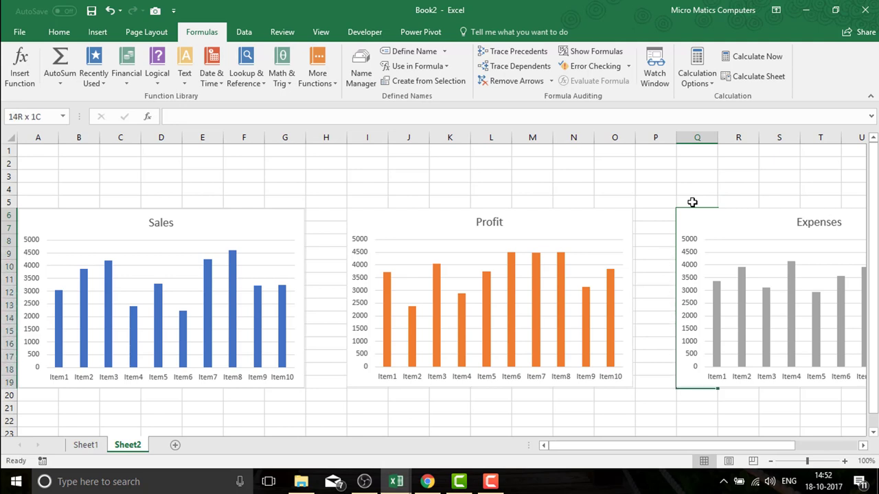
{"action": "key", "text": "shift+Right"}
{"action": "key", "text": "shift+Right"}
{"action": "key", "text": "shift+Right"}
{"action": "key", "text": "shift+Right"}
{"action": "key", "text": "shift+Right"}
{"action": "key", "text": "shift+Right"}
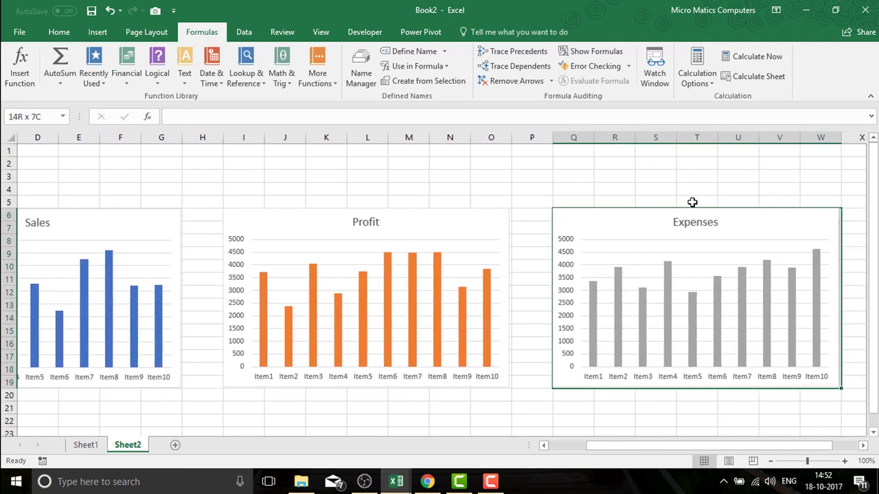
{"action": "left_click", "coordinate": [412, 50]}
{"action": "type", "text": "Expense"}
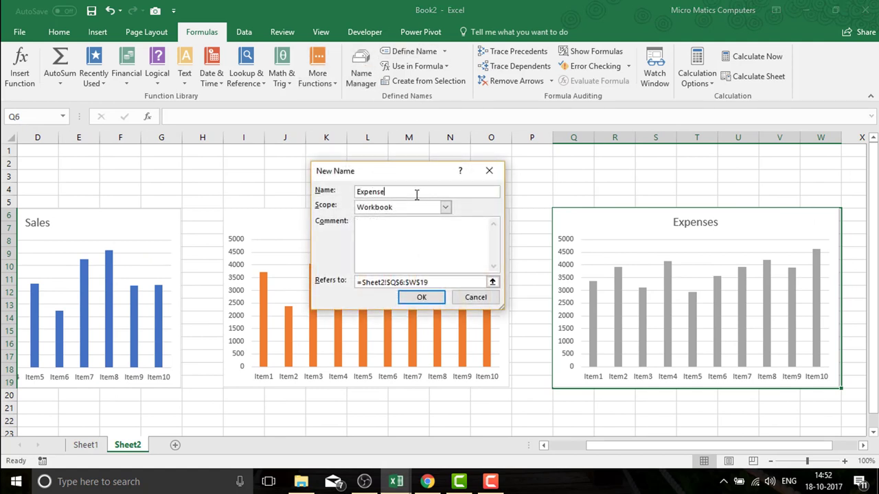
{"action": "left_click", "coordinate": [421, 298]}
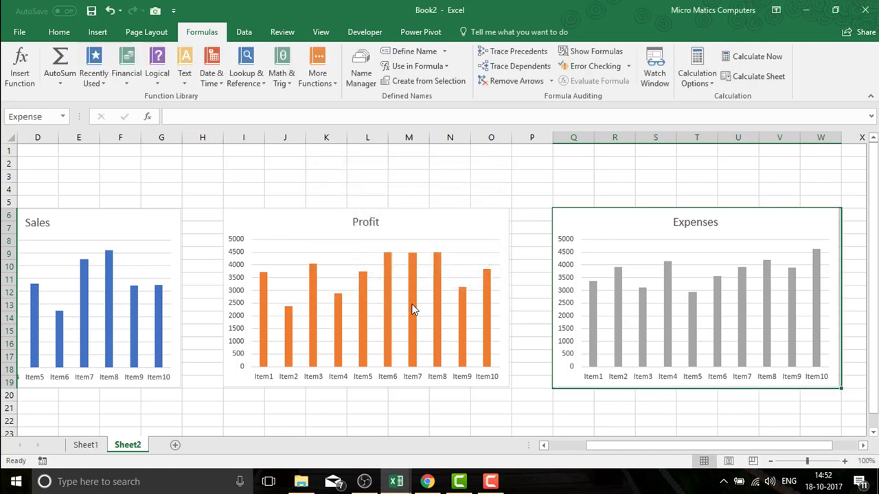
Narrow column H on Sheet2 so the three charts sit closer together
{"action": "left_click", "coordinate": [517, 411]}
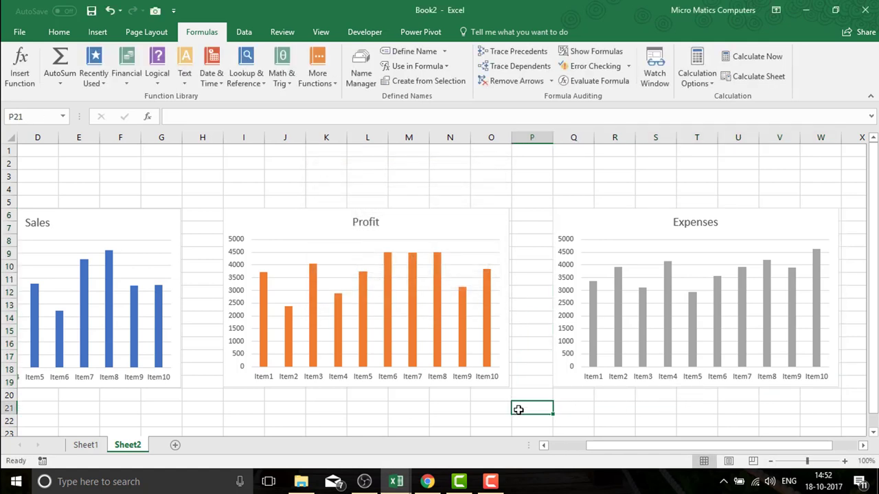
{"action": "left_click_drag", "start_coordinate": [552, 138], "coordinate": [535, 139]}
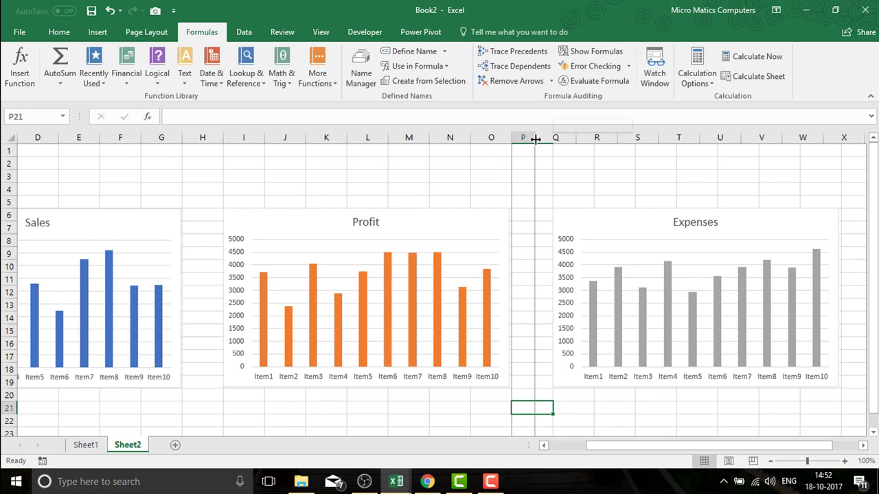
{"action": "left_click_drag", "start_coordinate": [220, 135], "coordinate": [202, 136]}
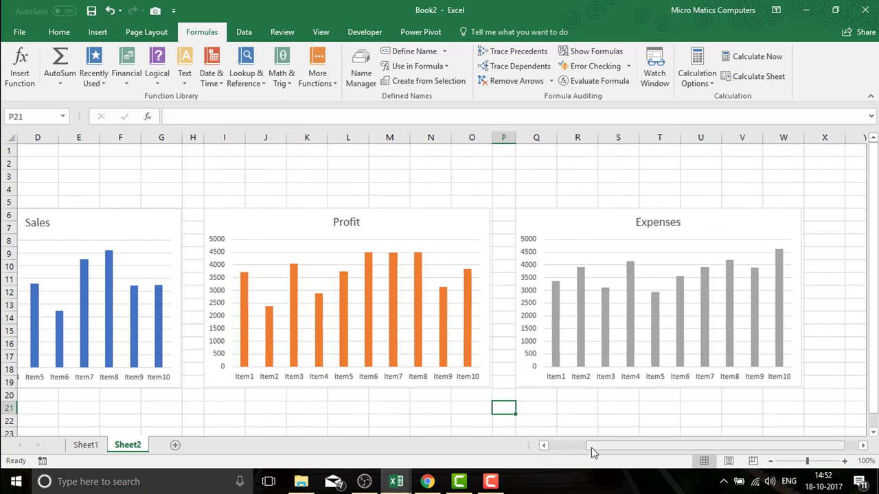
{"action": "left_click_drag", "start_coordinate": [587, 445], "coordinate": [561, 449]}
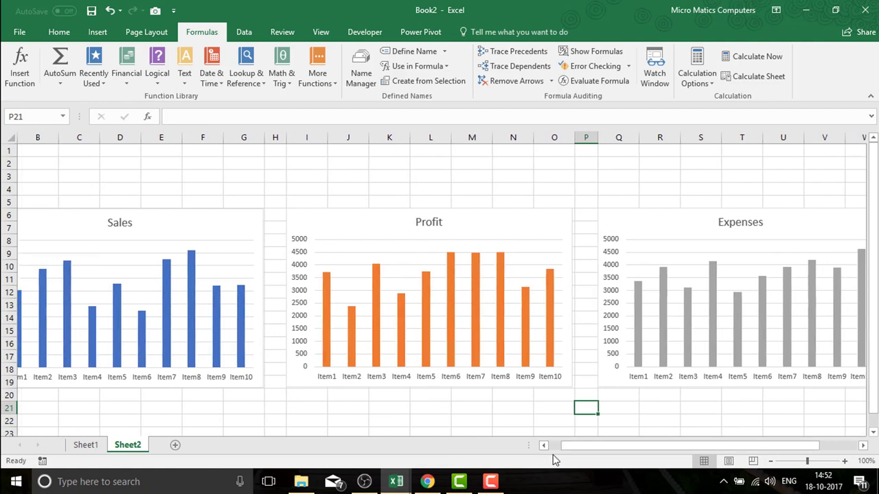
{"action": "left_click", "coordinate": [543, 446]}
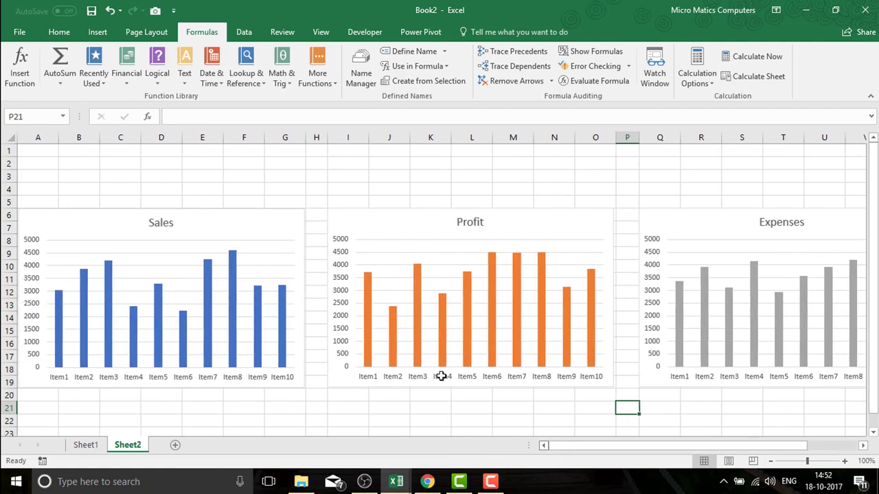
Glance at the defined names list, then switch to Sheet1's data table
{"action": "left_click", "coordinate": [62, 117]}
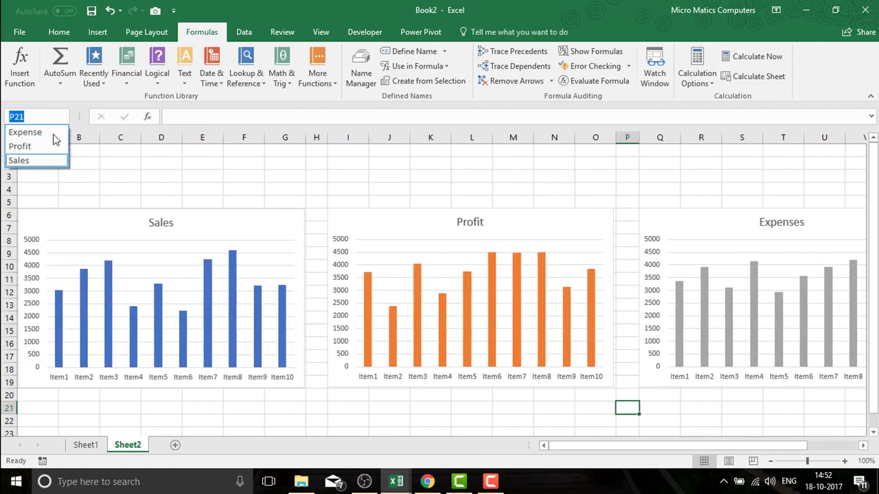
{"action": "key", "text": "Escape"}
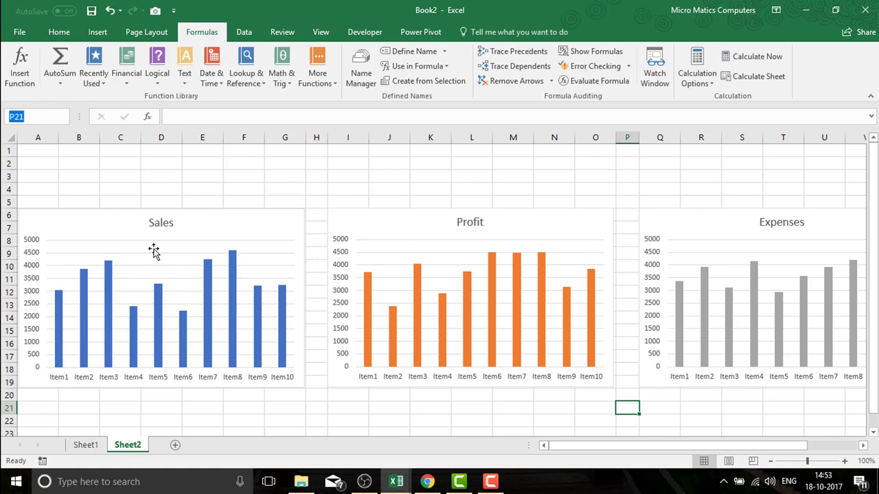
{"action": "left_click", "coordinate": [88, 445]}
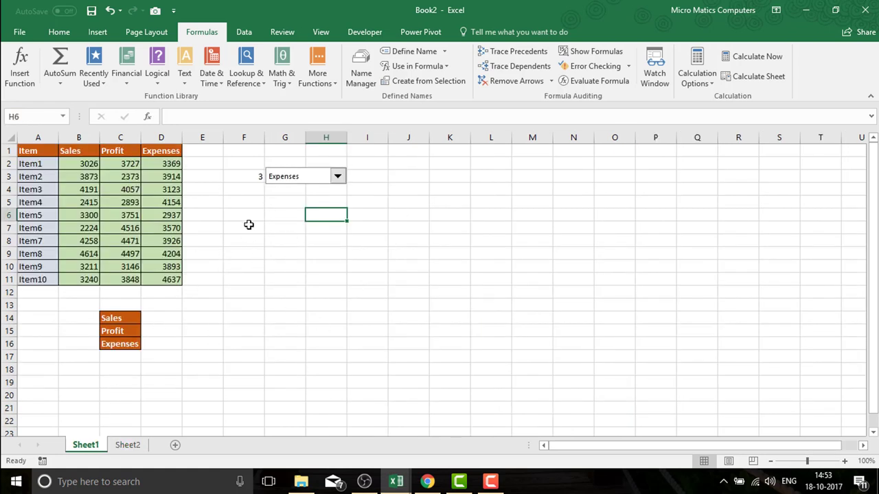
Select F5 and go to the Quick Access Toolbar settings in Excel Options
{"action": "left_click", "coordinate": [252, 204]}
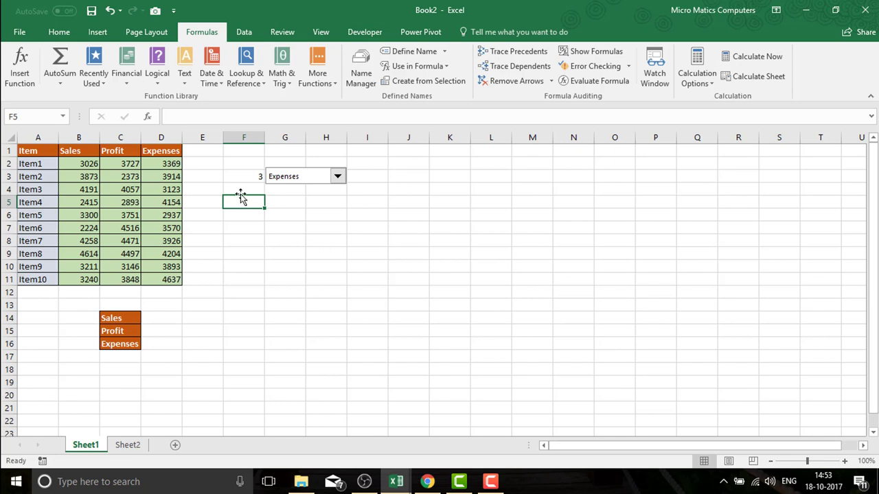
{"action": "left_click", "coordinate": [33, 38]}
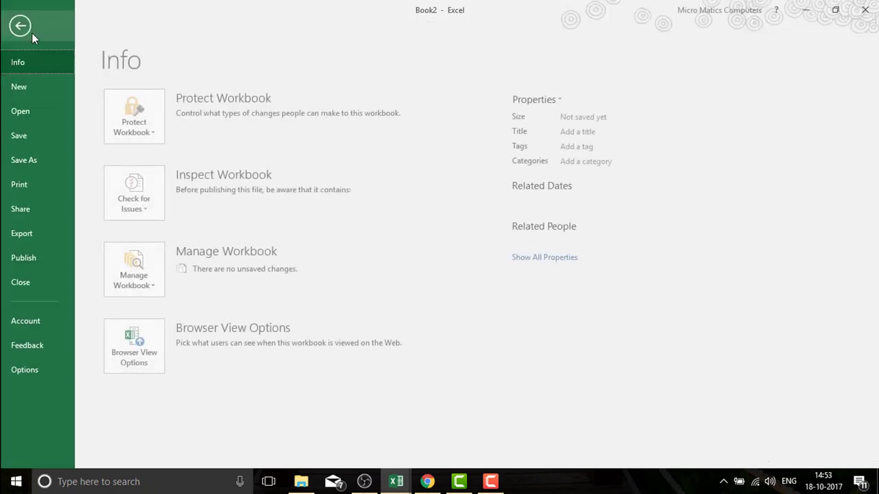
{"action": "left_click", "coordinate": [34, 372]}
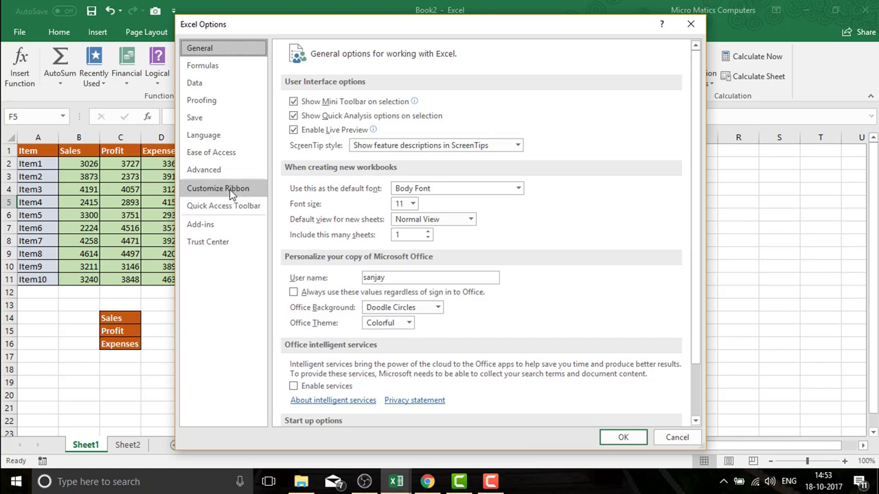
{"action": "left_click", "coordinate": [232, 207]}
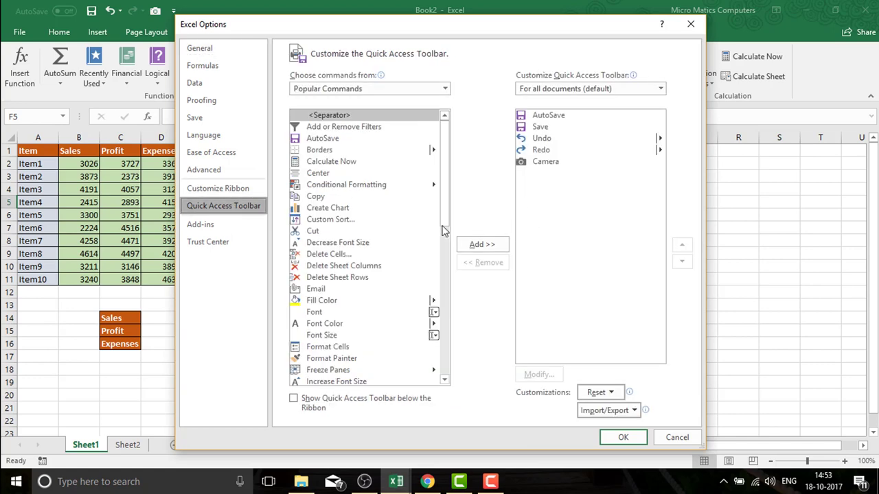
Show All Commands and add Camera to the Quick Access Toolbar
{"action": "left_click", "coordinate": [424, 88]}
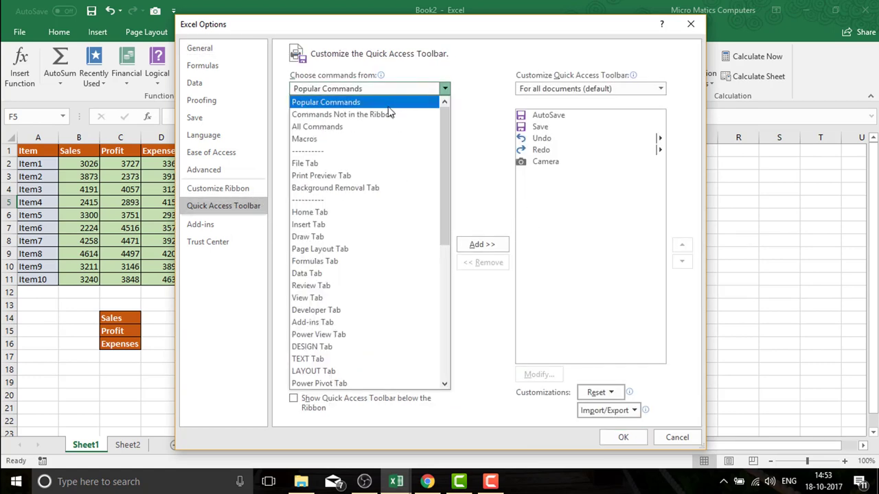
{"action": "left_click", "coordinate": [374, 124]}
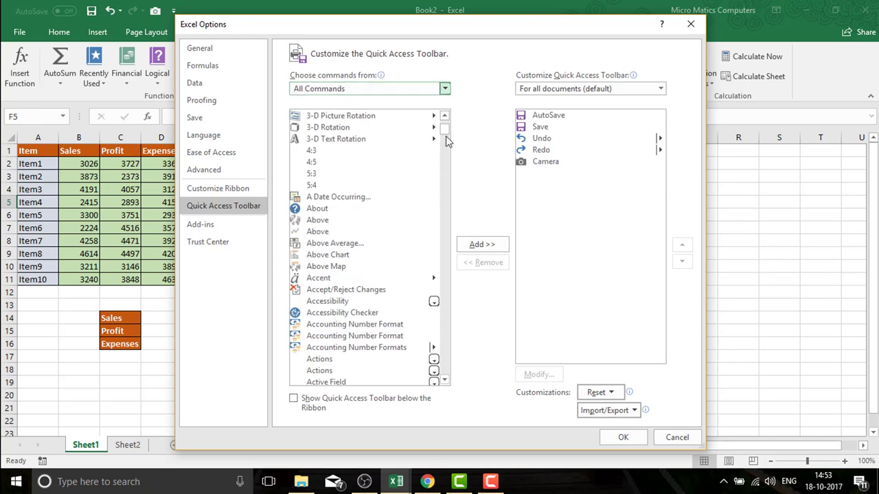
{"action": "mouse_move", "coordinate": [446, 134]}
{"action": "left_mouse_down"}
{"action": "mouse_move", "coordinate": [441, 175]}
{"action": "mouse_move", "coordinate": [442, 151]}
{"action": "left_mouse_up"}
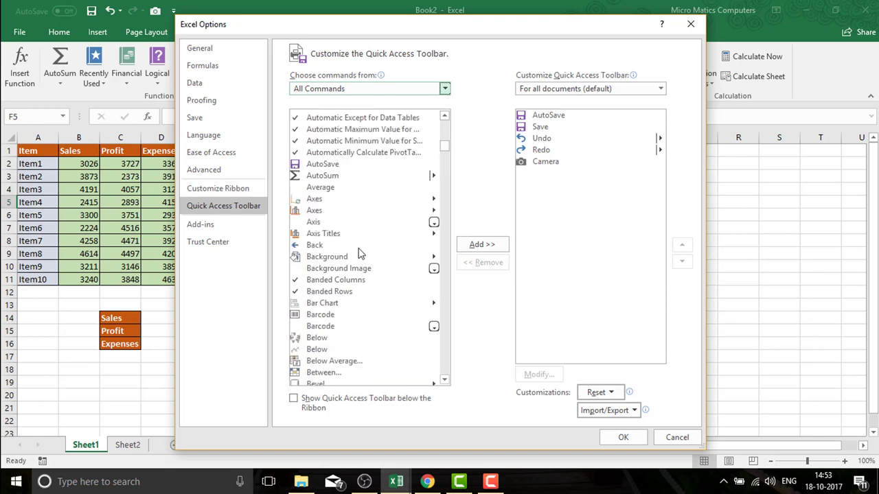
{"action": "scroll", "coordinate": [439, 137], "scroll_direction": "down", "scroll_amount": 10}
{"action": "left_click", "coordinate": [444, 115]}
{"action": "left_click", "coordinate": [444, 116]}
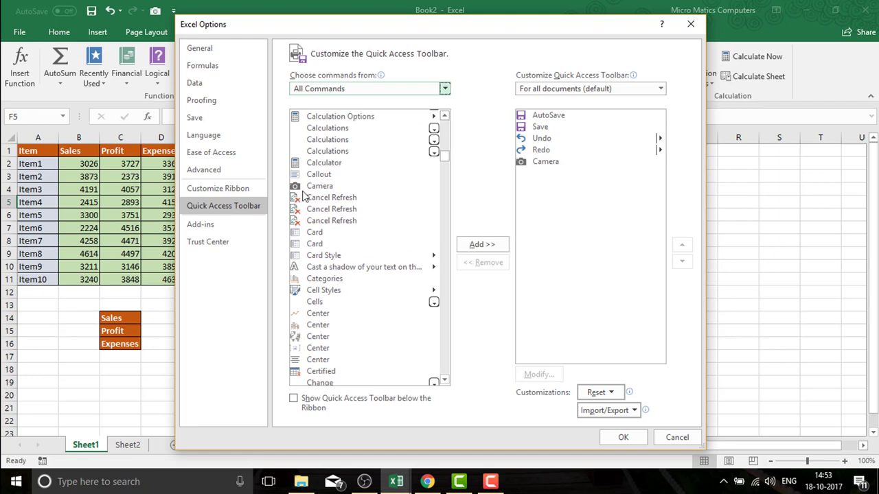
{"action": "left_click", "coordinate": [319, 186]}
{"action": "left_click", "coordinate": [480, 244]}
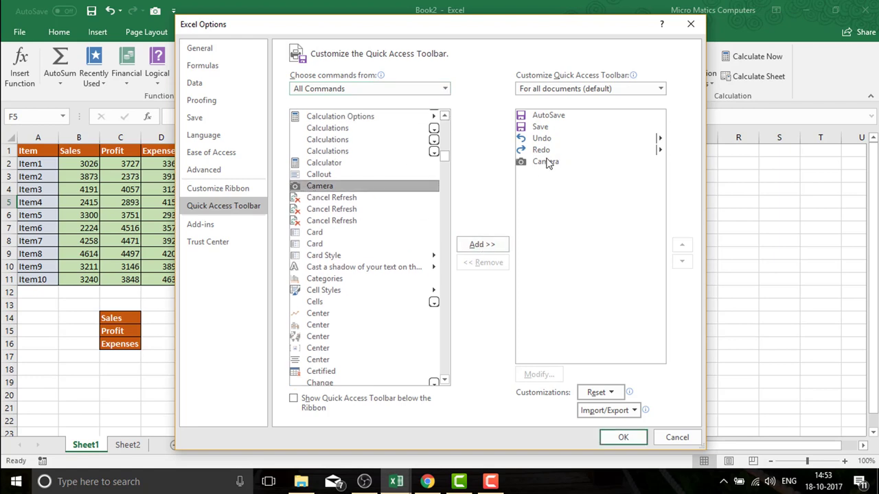
Close Options and paste a Camera picture of F5 at cell F10
{"action": "left_click", "coordinate": [660, 441]}
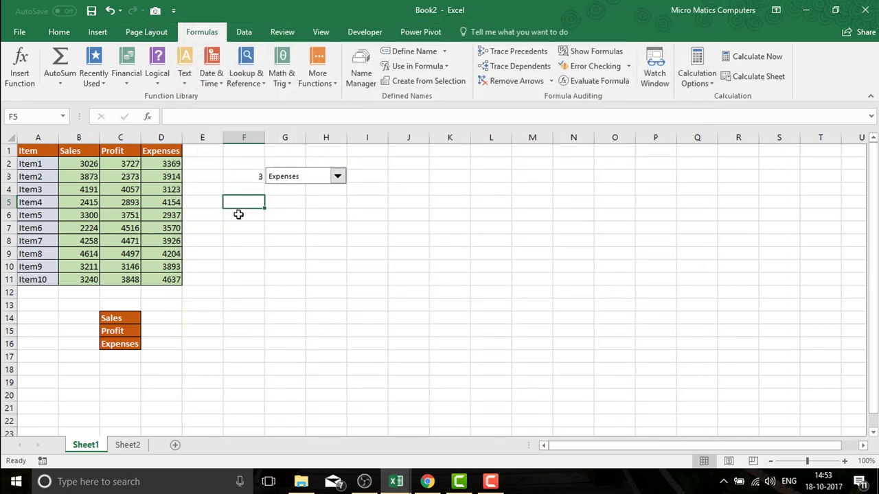
{"action": "left_click", "coordinate": [154, 14]}
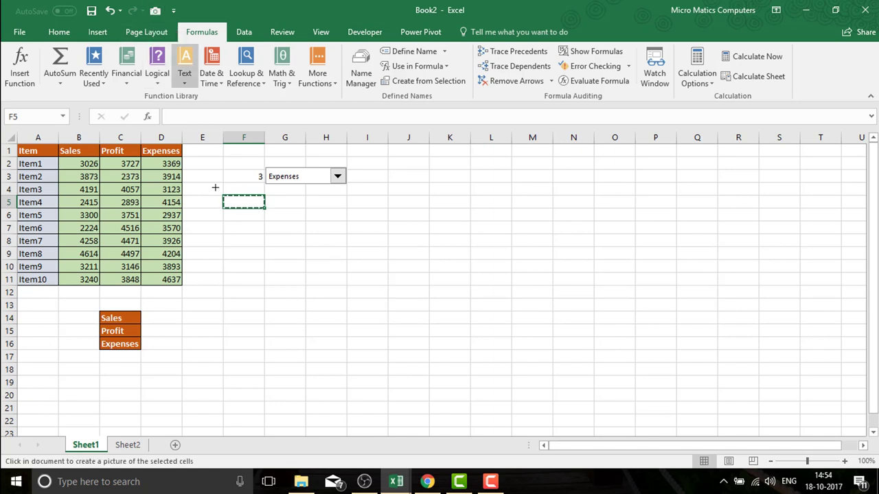
{"action": "left_click_drag", "start_coordinate": [222, 258], "coordinate": [260, 275]}
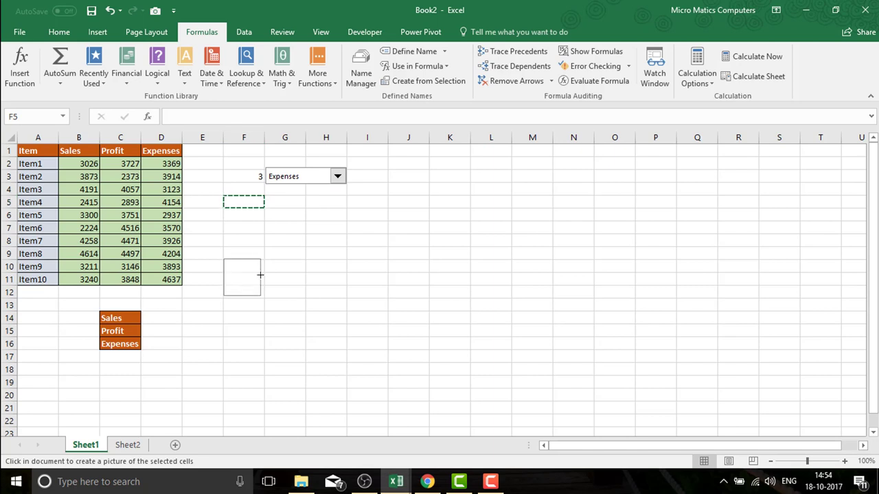
Enter test text 'dfghjk' in F5, then edit the picture's link formula
{"action": "left_click", "coordinate": [237, 200]}
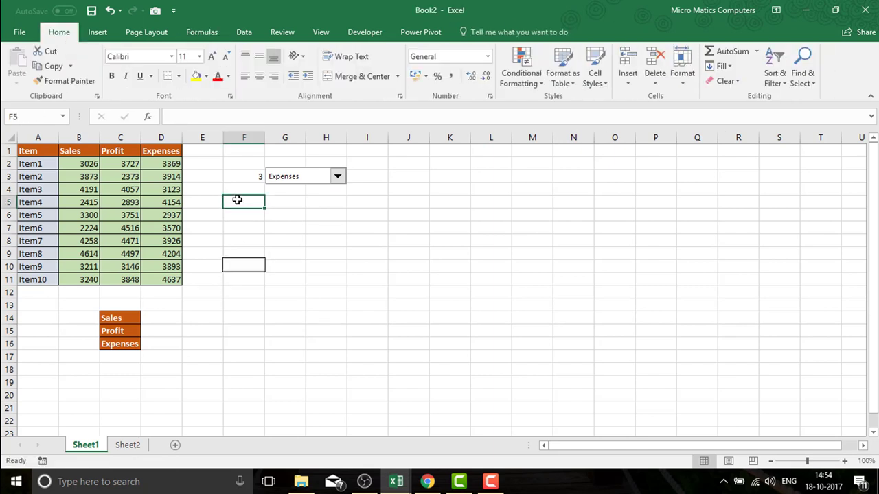
{"action": "type", "text": "dfghjk"}
{"action": "key", "text": "Return"}
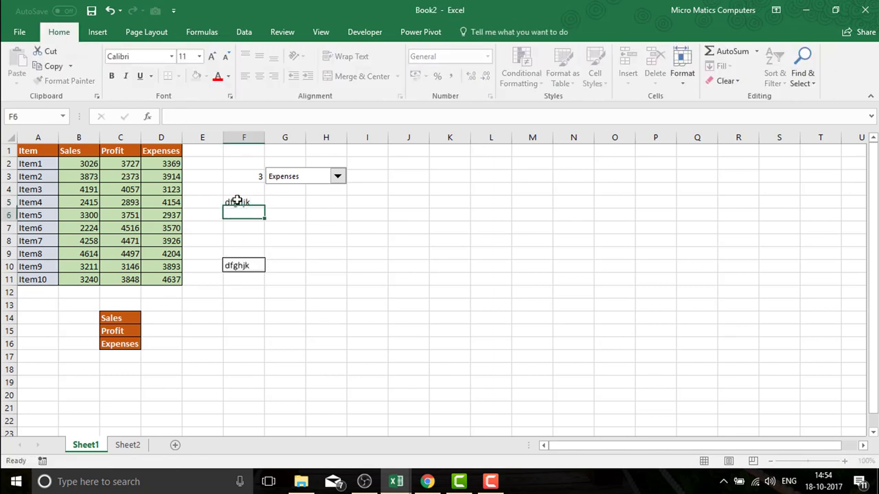
{"action": "left_click", "coordinate": [242, 267]}
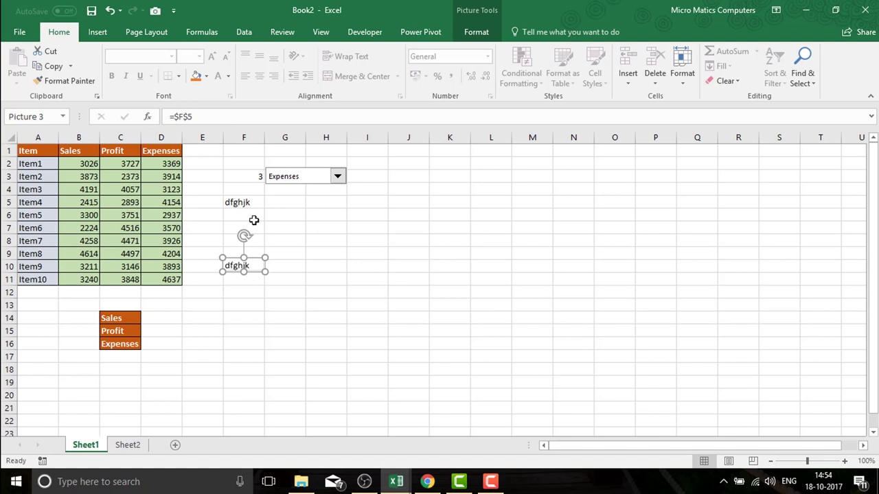
{"action": "left_click", "coordinate": [238, 203]}
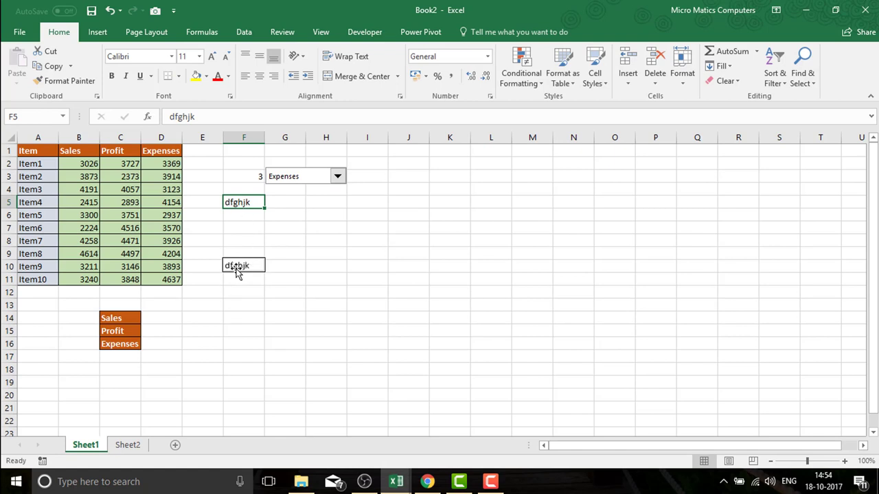
{"action": "left_click", "coordinate": [238, 270]}
{"action": "left_click", "coordinate": [209, 118]}
{"action": "type", "text": "="}
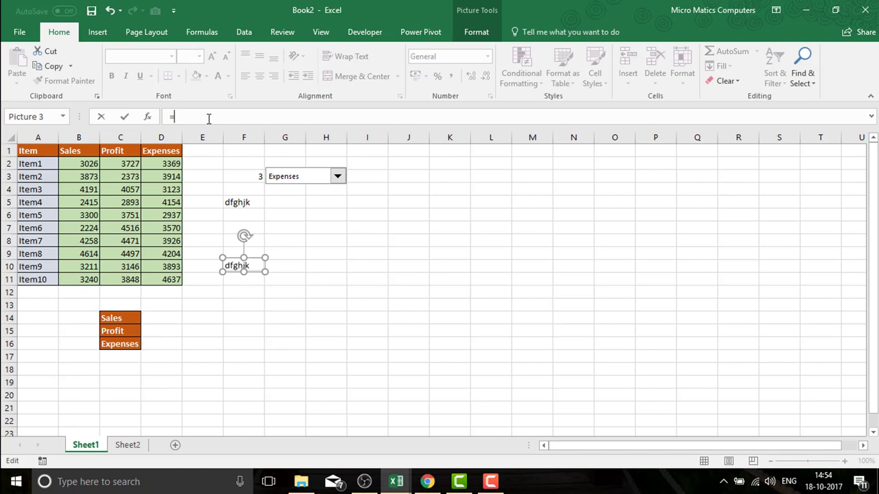
Start the picture's formula as =CHOOSE($F$3,Sales using autocomplete
{"action": "type", "text": "choose"}
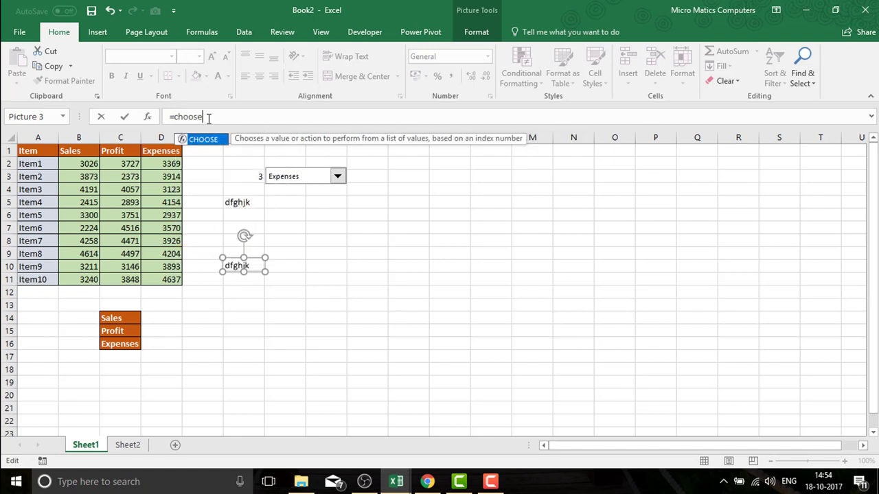
{"action": "key", "text": "Tab"}
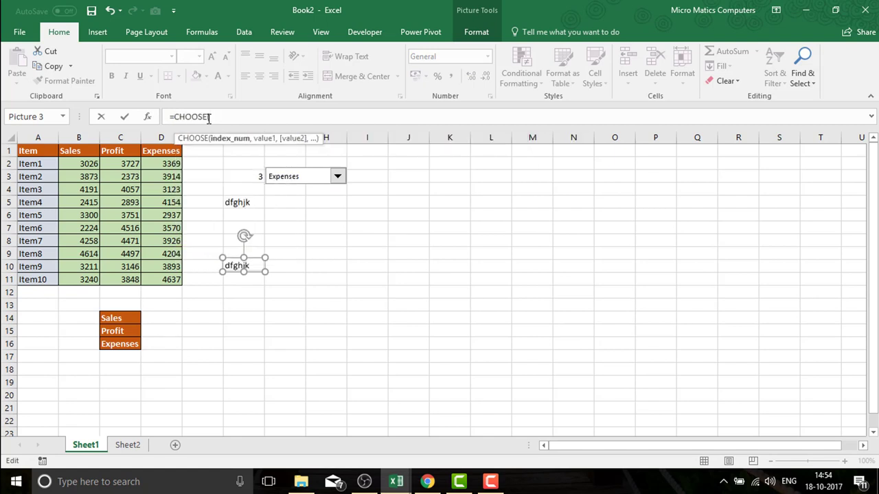
{"action": "left_click", "coordinate": [243, 181]}
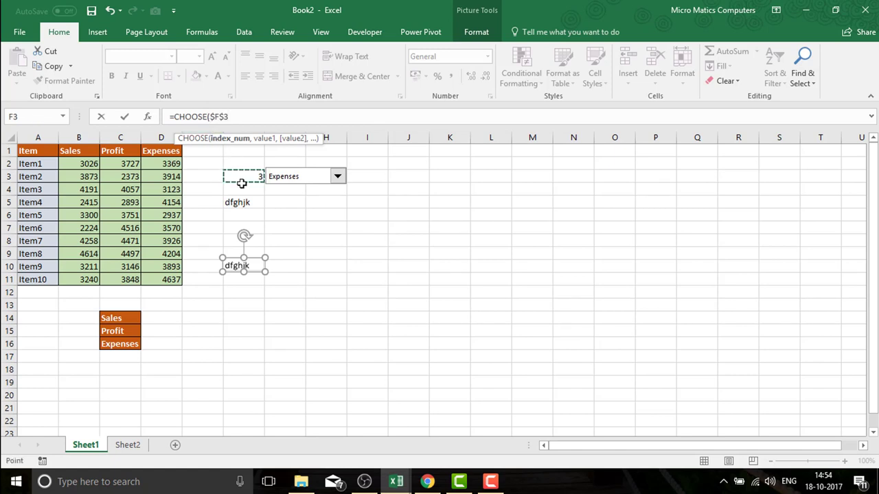
{"action": "type", "text": ","}
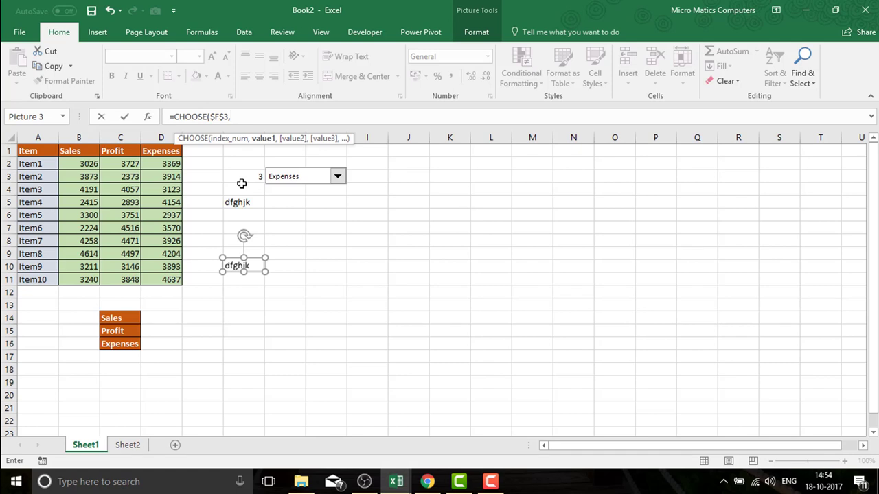
{"action": "type", "text": "sa"}
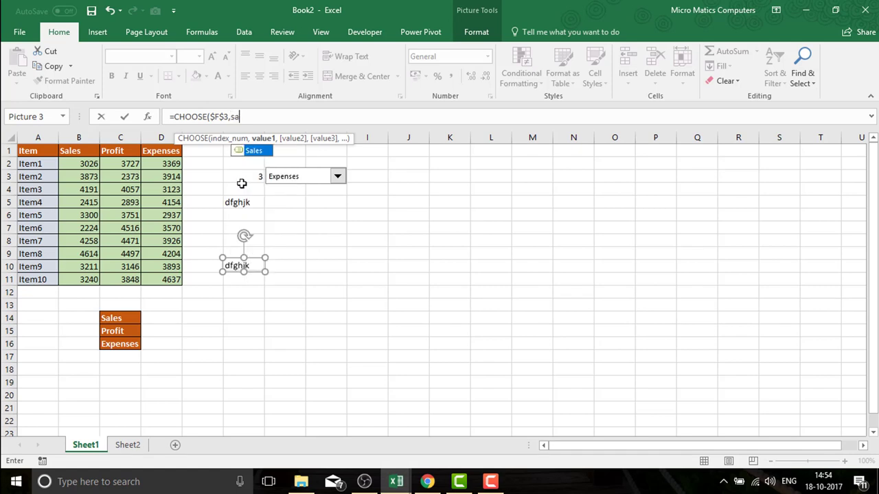
{"action": "key", "text": "Tab"}
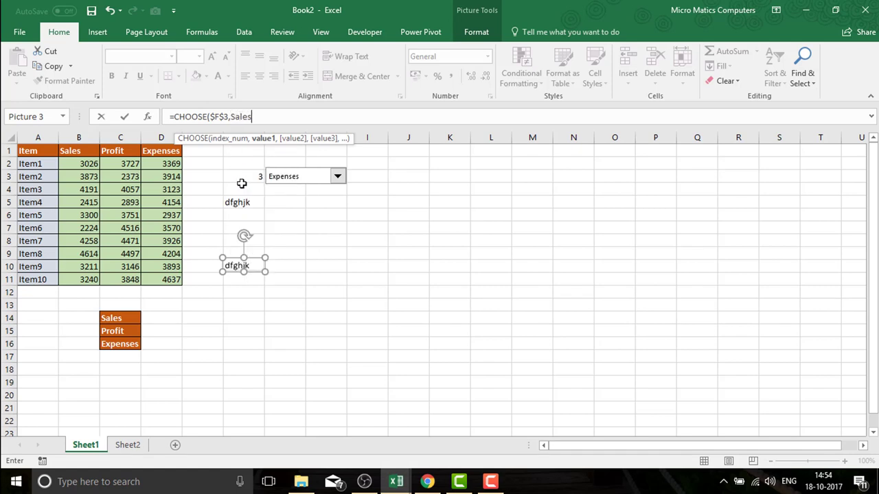
Add Profit and Expense, commit the formula, and dismiss the missing-reference error
{"action": "type", "text": ",P"}
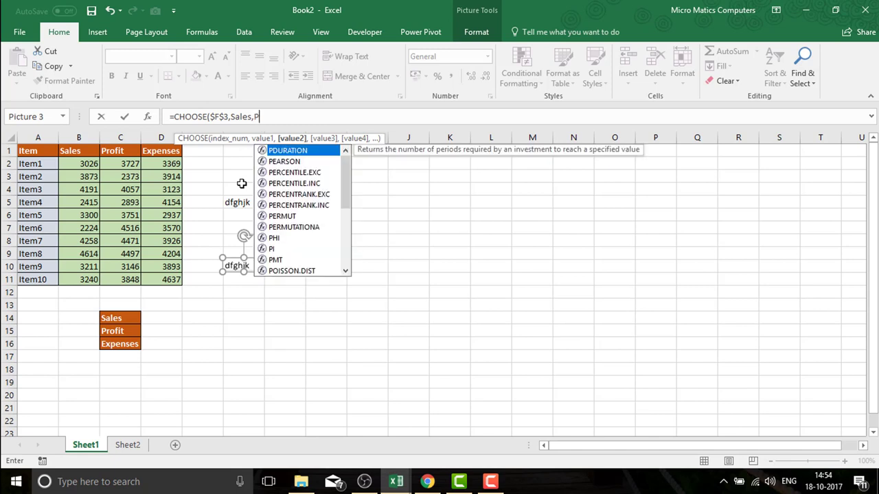
{"action": "type", "text": "ro"}
{"action": "key", "text": "Down"}
{"action": "key", "text": "Down"}
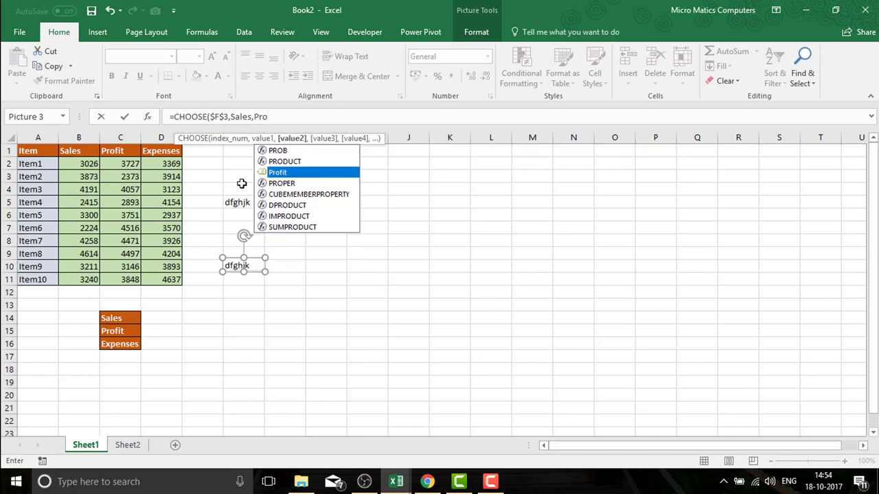
{"action": "key", "text": "Tab"}
{"action": "type", "text": ","}
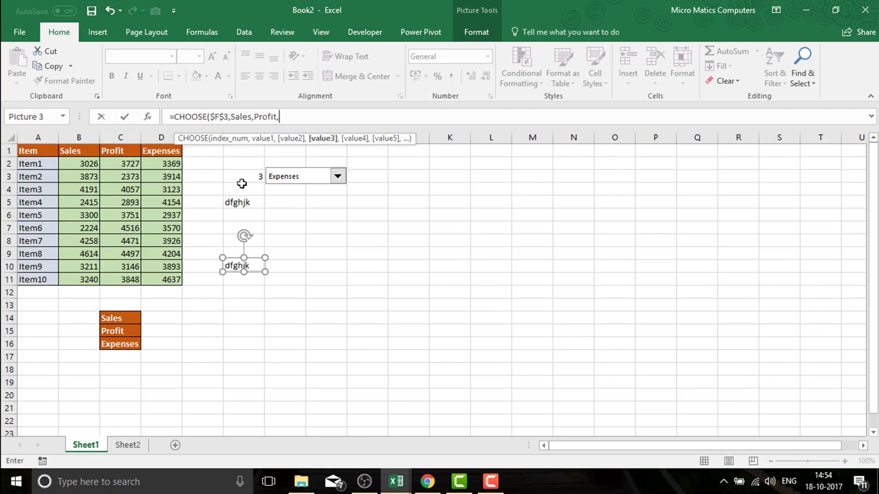
{"action": "type", "text": "Ex"}
{"action": "key", "text": "Down"}
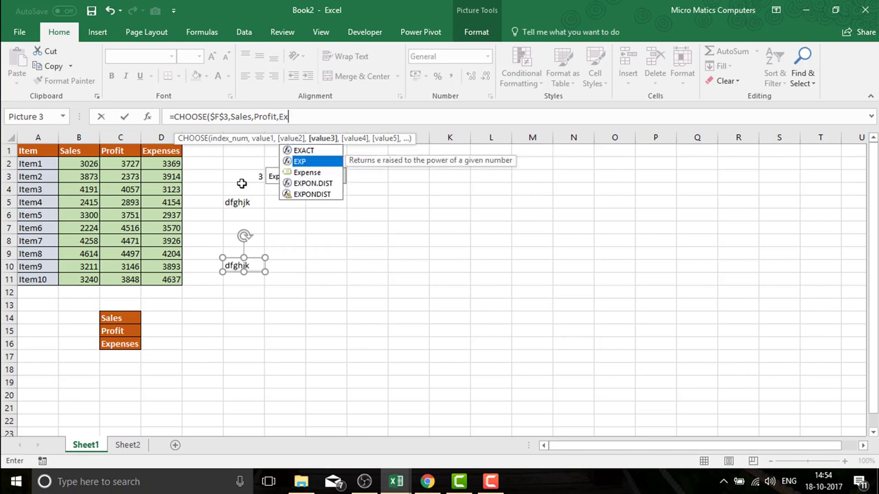
{"action": "key", "text": "Down"}
{"action": "key", "text": "Tab"}
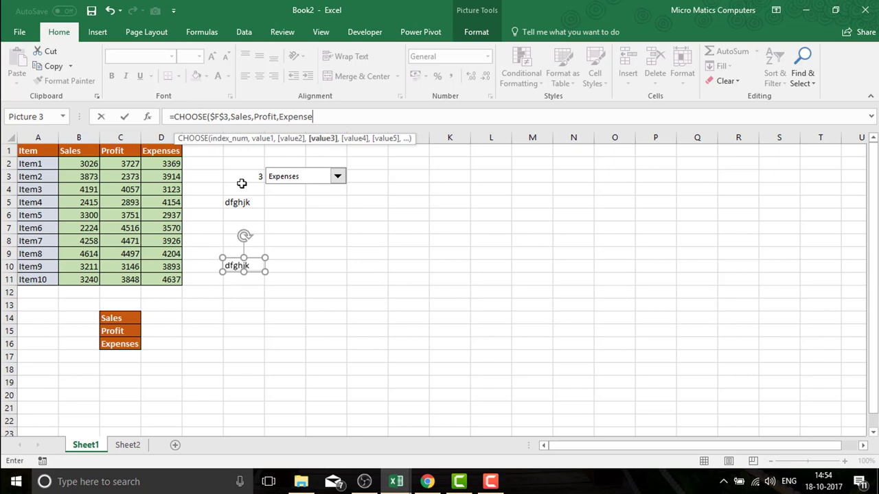
{"action": "type", "text": ")"}
{"action": "key", "text": "Return"}
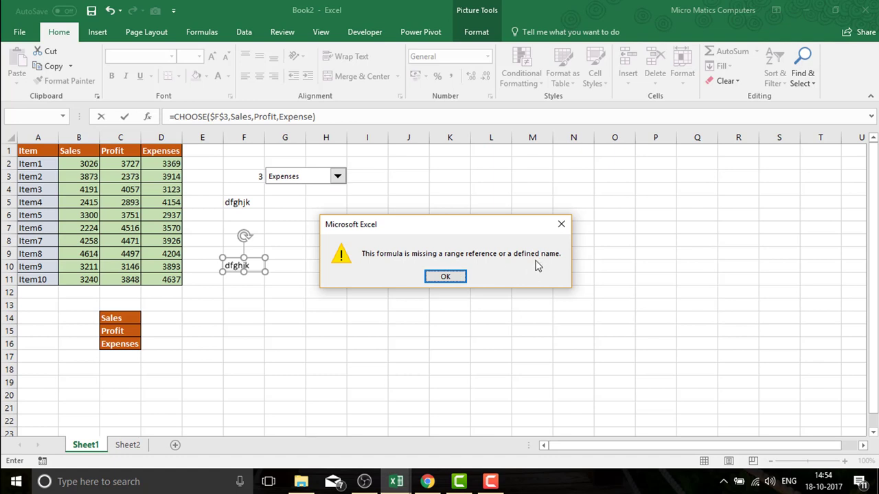
{"action": "left_click", "coordinate": [446, 276]}
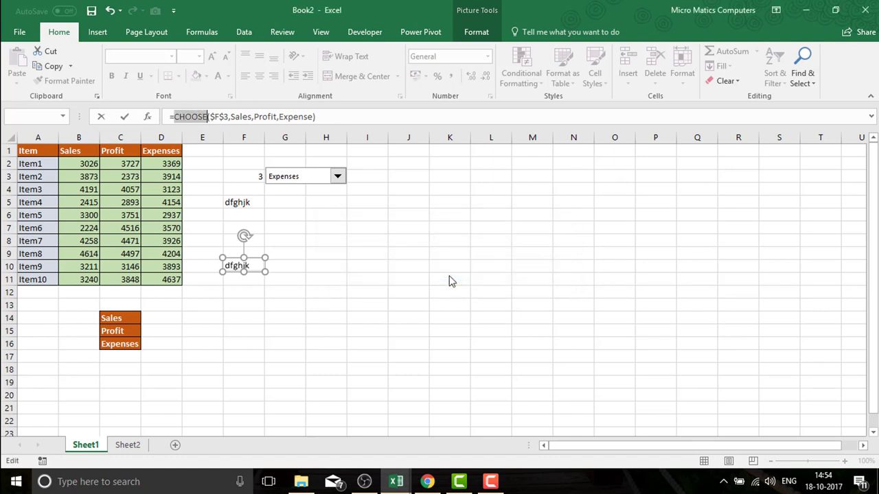
Cut the CHOOSE formula text from the formula bar and select cell F9
{"action": "left_click", "coordinate": [320, 117]}
{"action": "left_click_drag", "start_coordinate": [321, 116], "coordinate": [160, 112]}
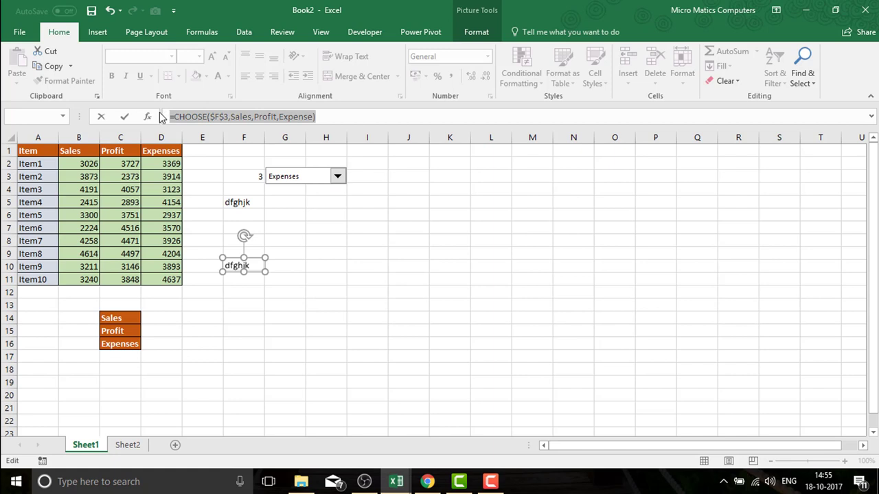
{"action": "right_click", "coordinate": [223, 115]}
{"action": "left_click", "coordinate": [238, 127]}
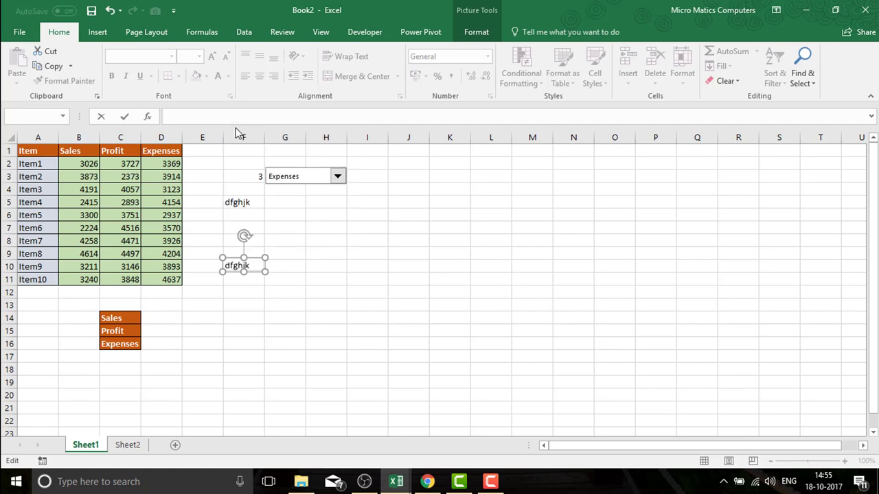
{"action": "left_click", "coordinate": [291, 258]}
{"action": "left_click", "coordinate": [248, 262]}
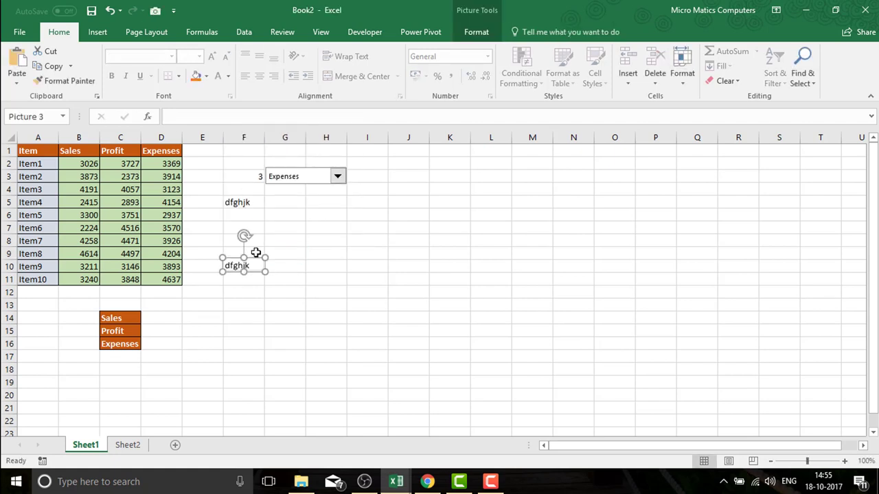
{"action": "left_click", "coordinate": [255, 252]}
Define the name 'Charts' referring to =CHOOSE($F$3,Sales,Profit,Expense)
{"action": "left_click", "coordinate": [192, 32]}
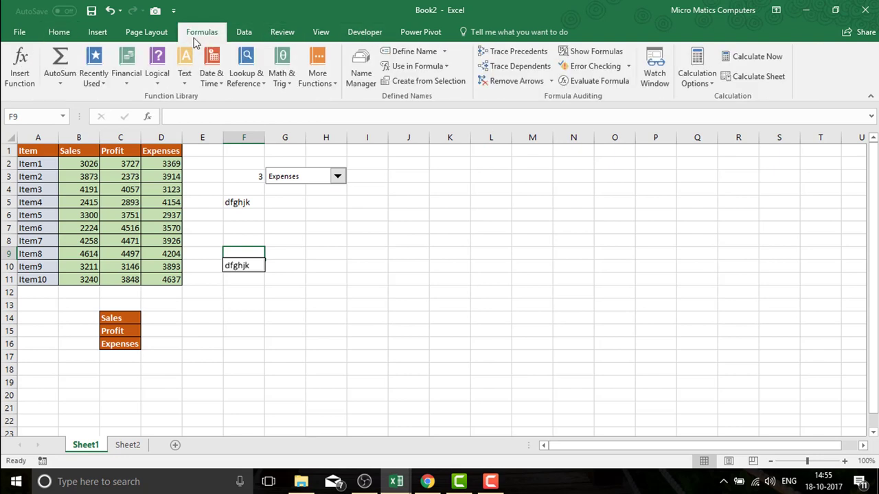
{"action": "left_click", "coordinate": [412, 52]}
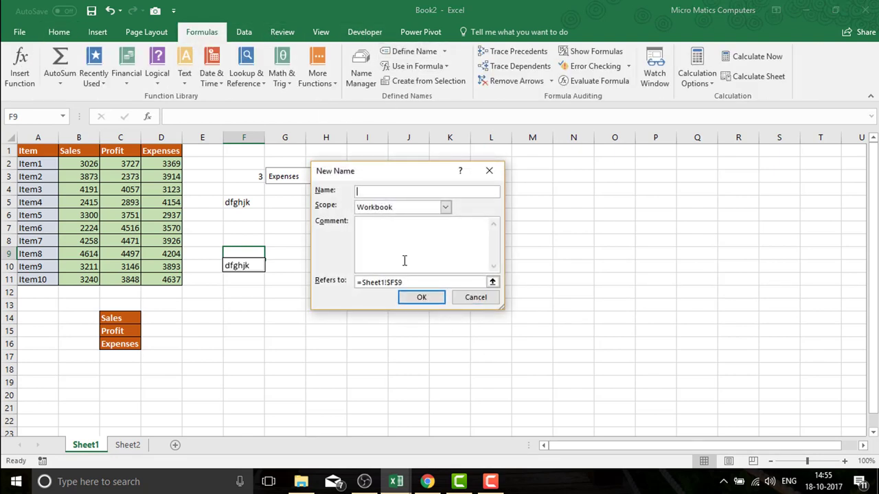
{"action": "type", "text": "Charts"}
{"action": "left_click_drag", "start_coordinate": [404, 281], "coordinate": [324, 283]}
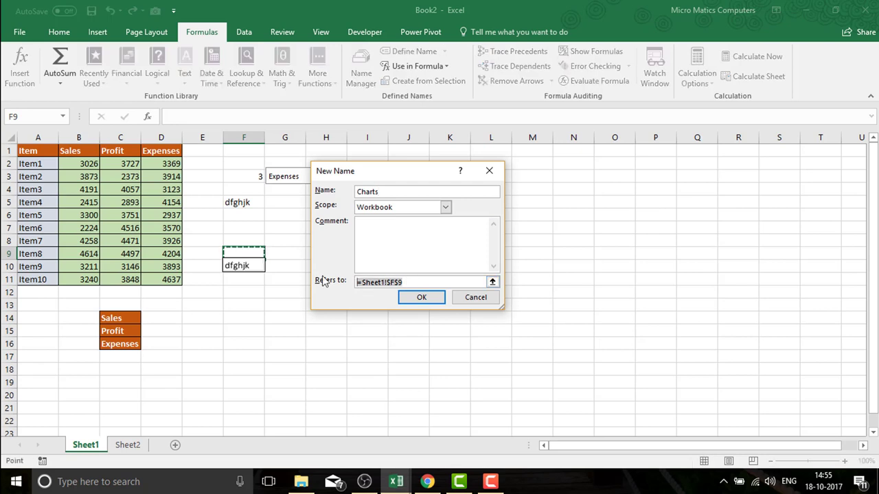
{"action": "type", "text": "="}
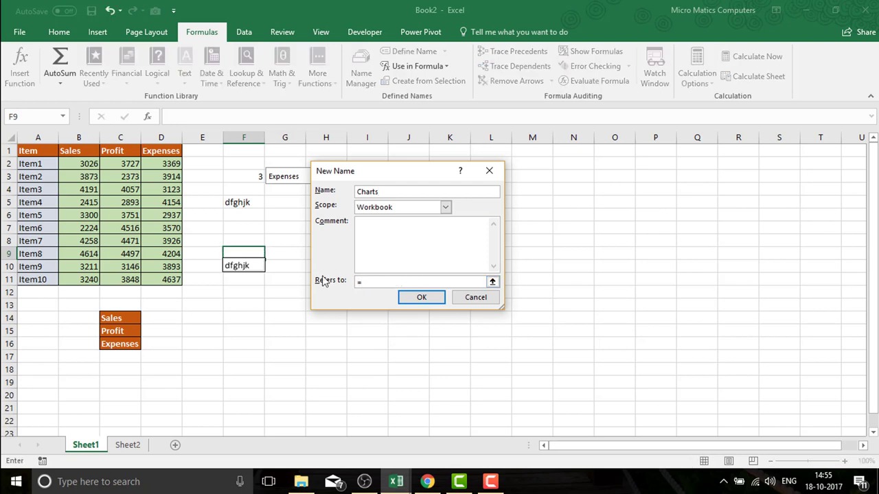
{"action": "key", "text": "ctrl+v"}
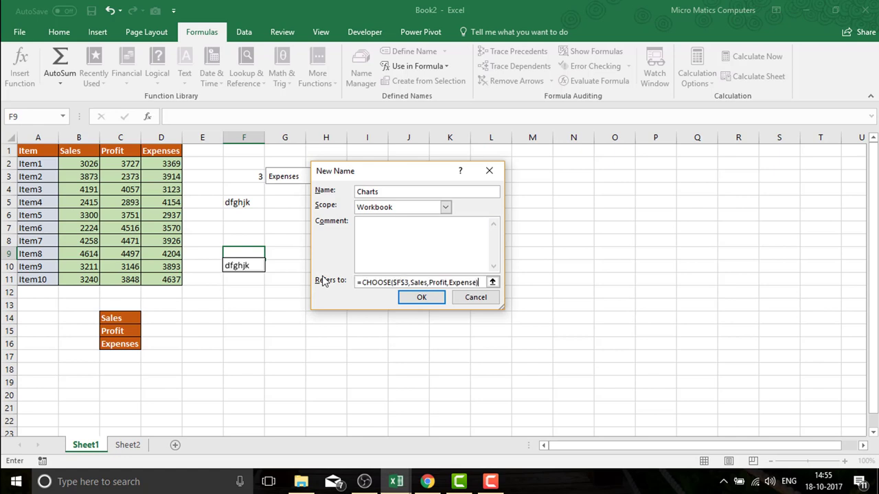
{"action": "left_click", "coordinate": [422, 298]}
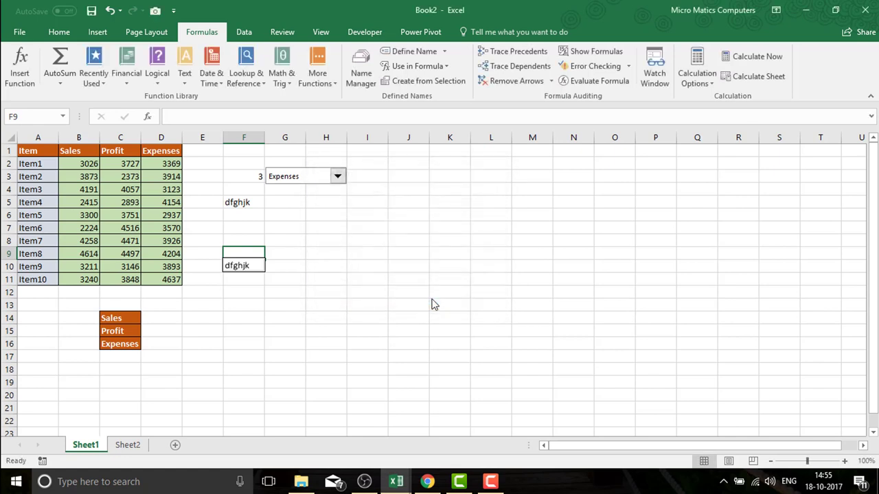
Set the camera picture's formula to =Charts so it shows the Expenses chart
{"action": "left_click", "coordinate": [316, 301]}
{"action": "left_click", "coordinate": [239, 266]}
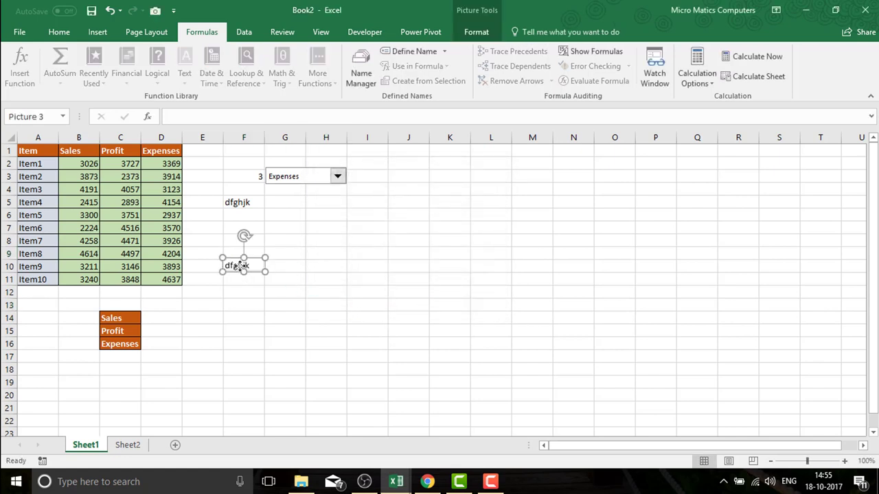
{"action": "left_click", "coordinate": [219, 122]}
{"action": "type", "text": "="}
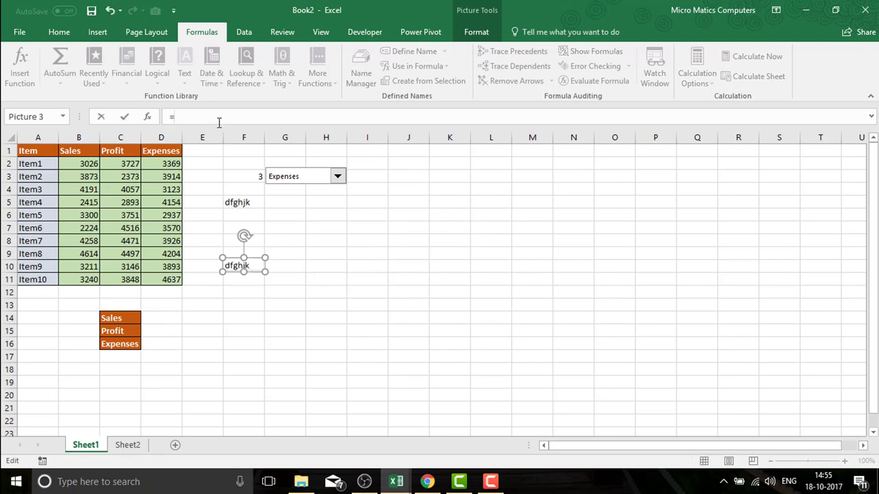
{"action": "type", "text": "ch"}
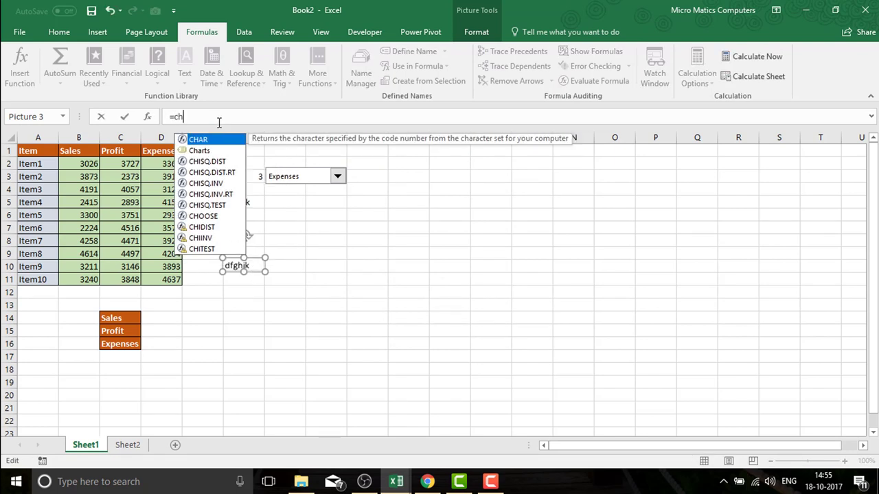
{"action": "key", "text": "Down"}
{"action": "key", "text": "Tab"}
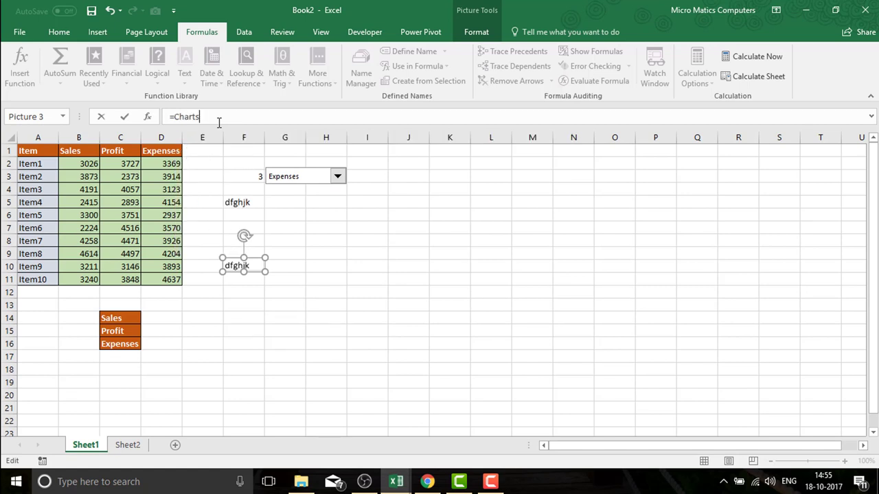
{"action": "key", "text": "Return"}
Clear the test text from F5 and reselect the chart picture
{"action": "left_click", "coordinate": [315, 218]}
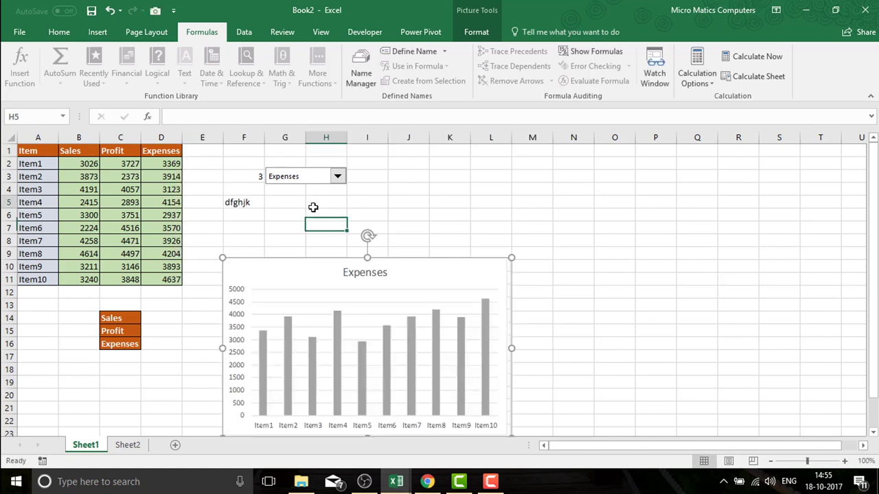
{"action": "left_click", "coordinate": [253, 200]}
{"action": "key", "text": "Delete"}
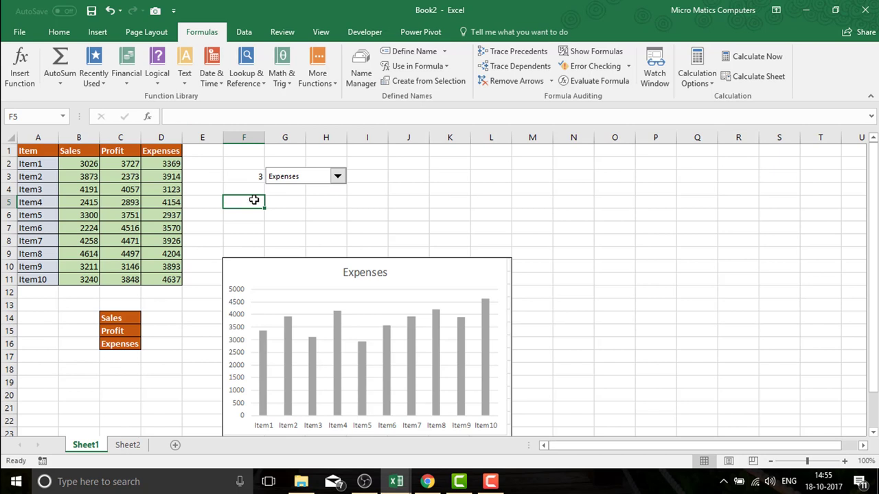
{"action": "left_click", "coordinate": [235, 272]}
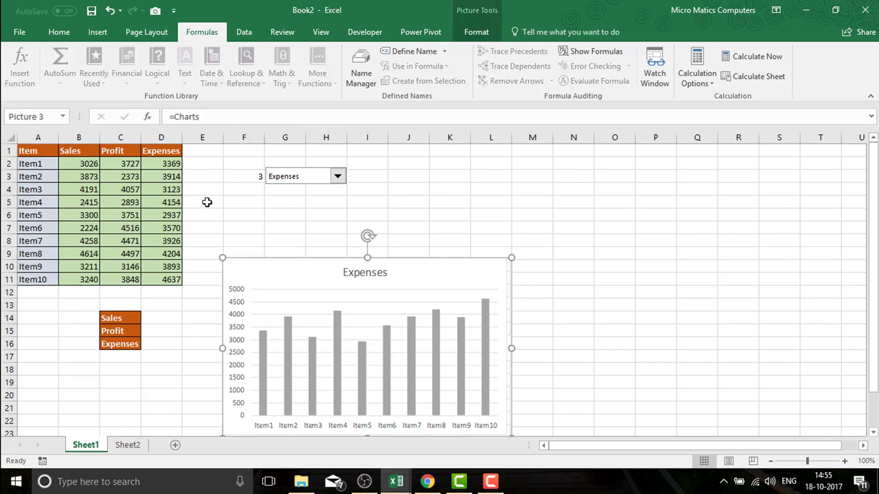
Switch the dropdown to Sales, Profit, then Expenses, confirming the chart picture follows
{"action": "left_click", "coordinate": [293, 242]}
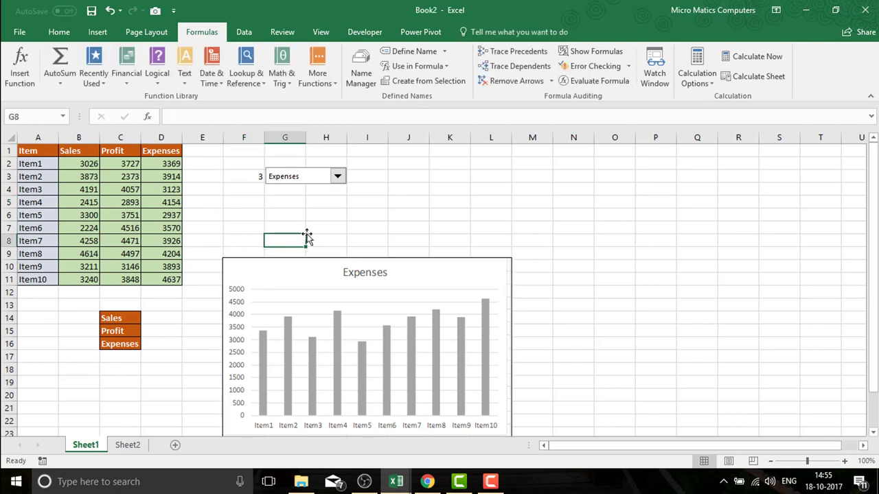
{"action": "left_click", "coordinate": [337, 176]}
{"action": "left_click", "coordinate": [323, 189]}
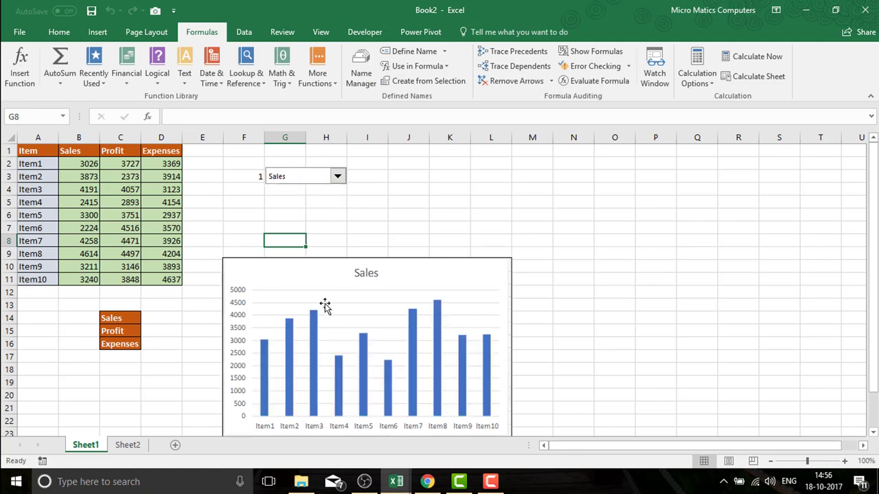
{"action": "left_click", "coordinate": [337, 176]}
{"action": "left_click", "coordinate": [327, 198]}
{"action": "left_click", "coordinate": [337, 176]}
{"action": "left_click", "coordinate": [322, 205]}
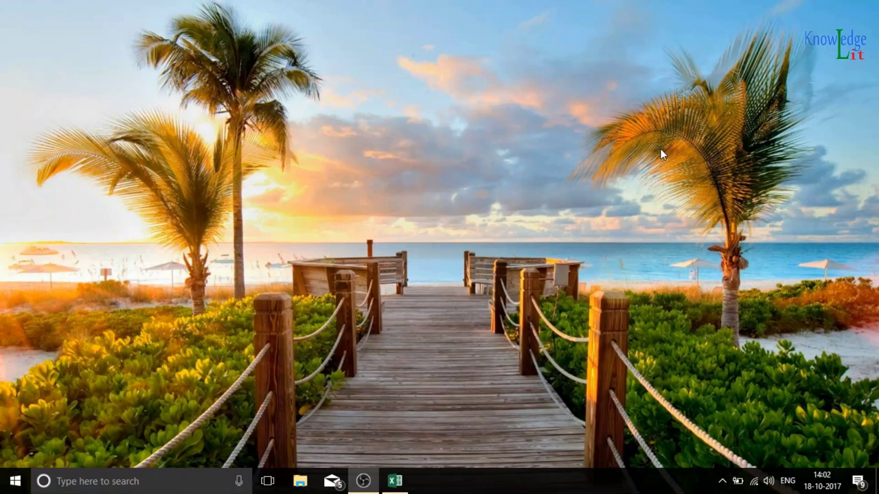
Bring up the context menu on an empty area of the desktop wallpaper
{"action": "right_click", "coordinate": [251, 77]}
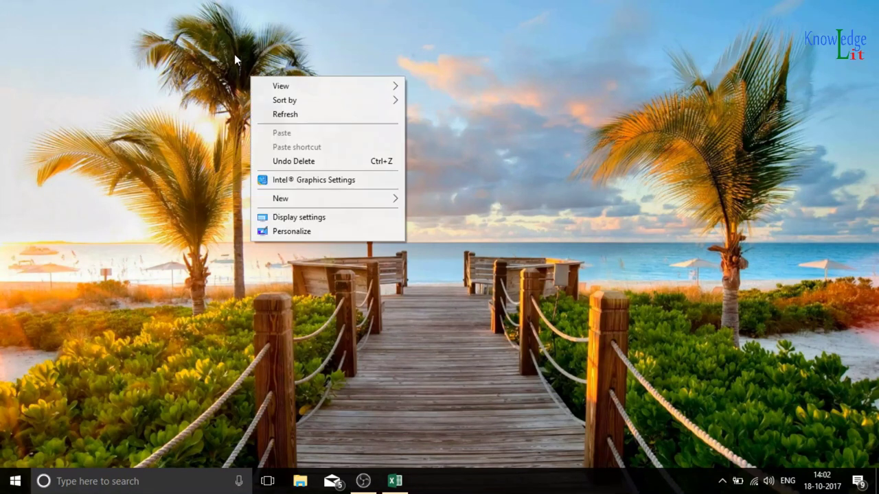